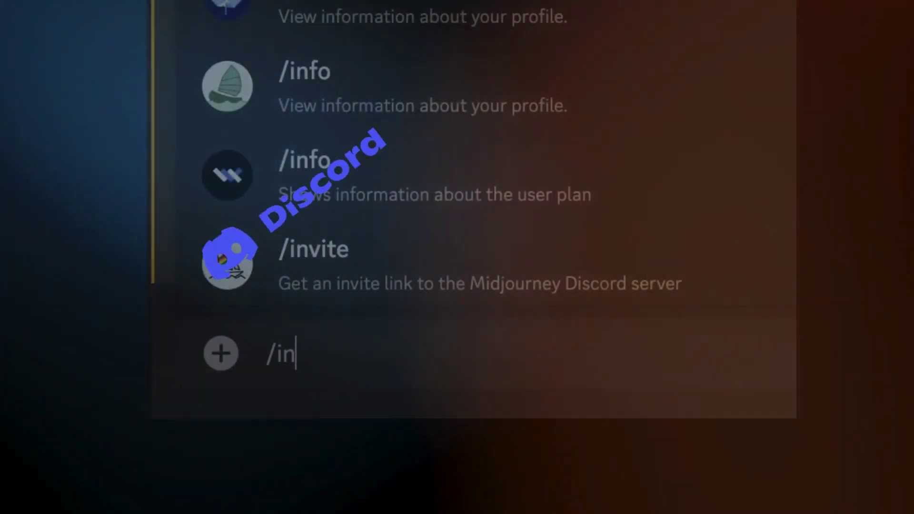
# Step: Search your past creations for prompts mentioning 'midjourney'
pyautogui.write('fo')
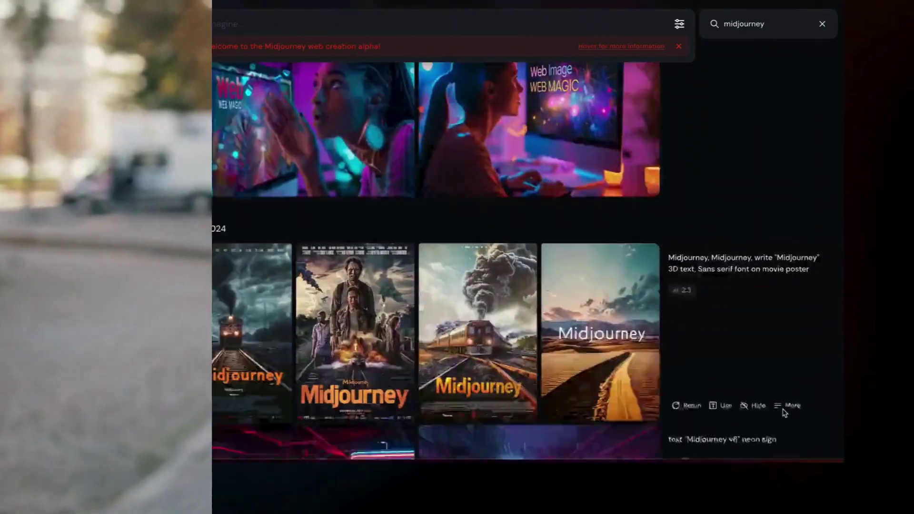
# Step: Scroll back through older creations in the Create feed down to the golden crane images
pyautogui.scroll(-15, 784, 413)
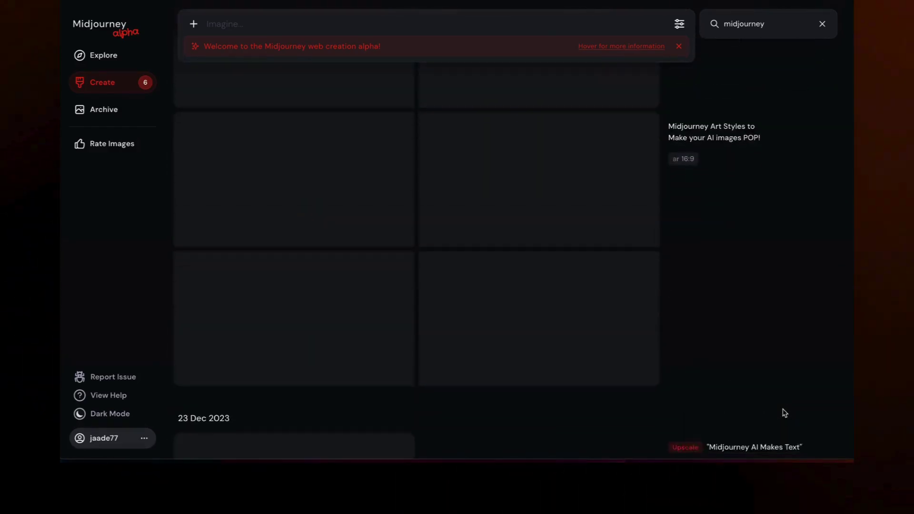
pyautogui.scroll(-15, 784, 414)
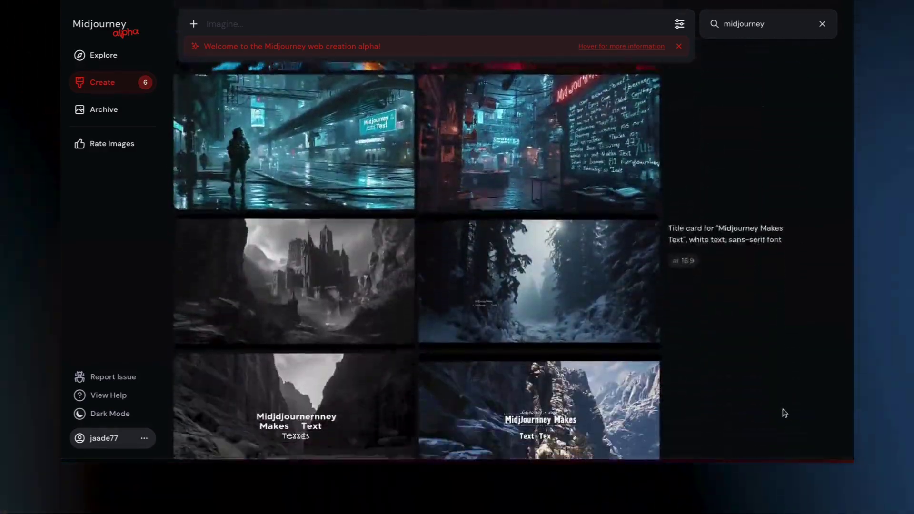
pyautogui.scroll(-10, 785, 413)
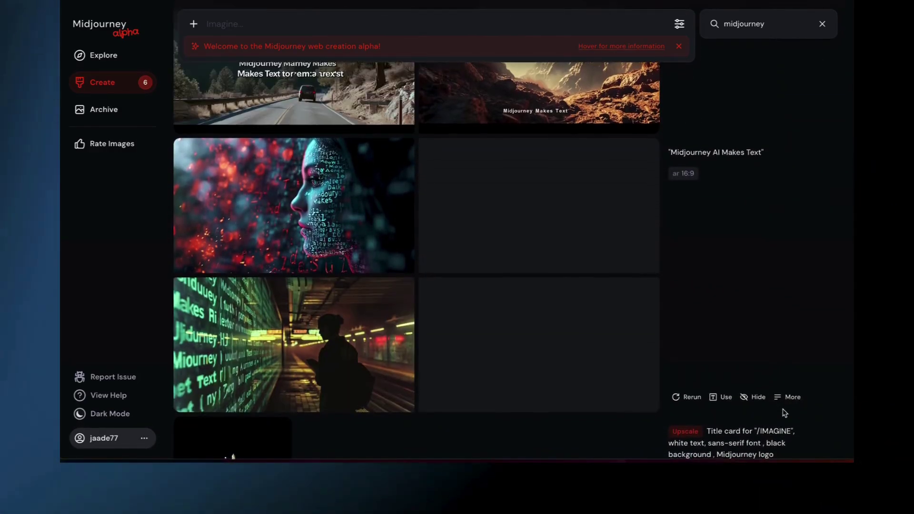
pyautogui.scroll(-8, 783, 412)
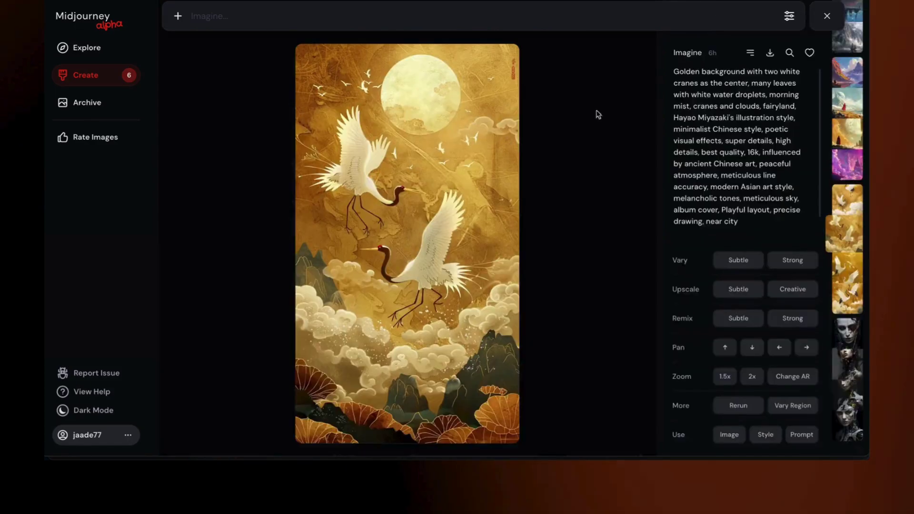
# Step: Copy the crane set's --ar 9:16 and --stylize 250 into the prompt and open a crane image
pyautogui.scroll(-2, 852, 284)
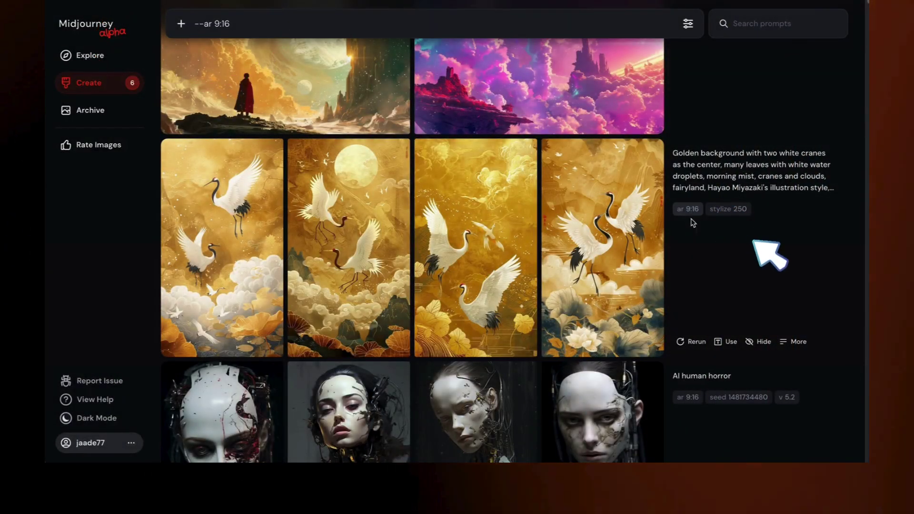
pyautogui.click(742, 209)
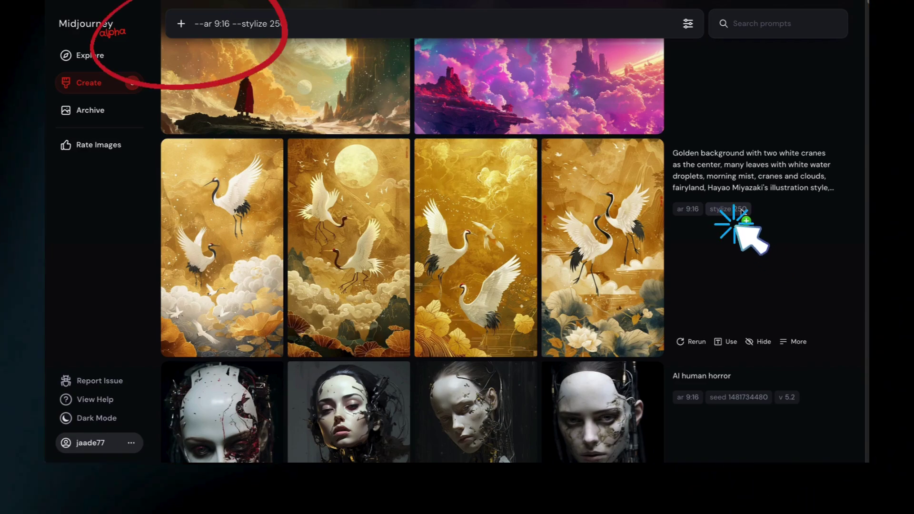
pyautogui.click(690, 211)
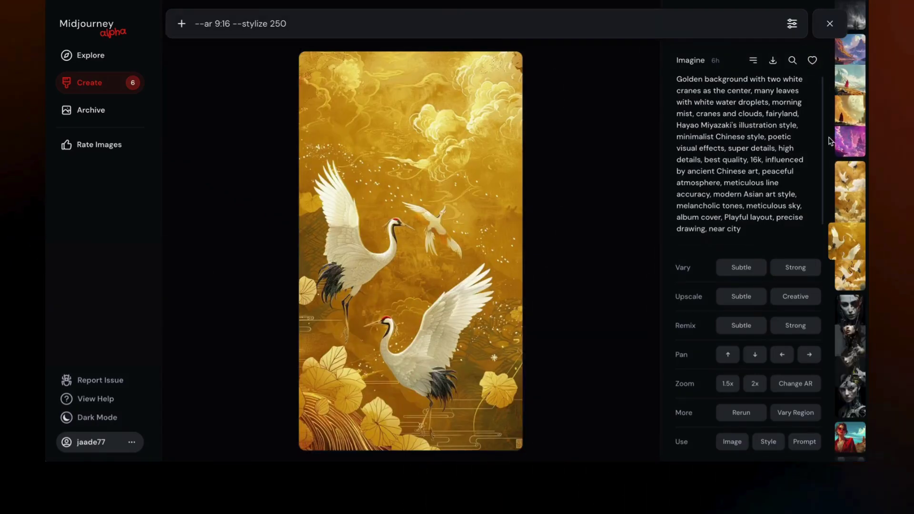
# Step: Like the crane image, then hide the purple castle image and remove its row from the feed
pyautogui.click(812, 60)
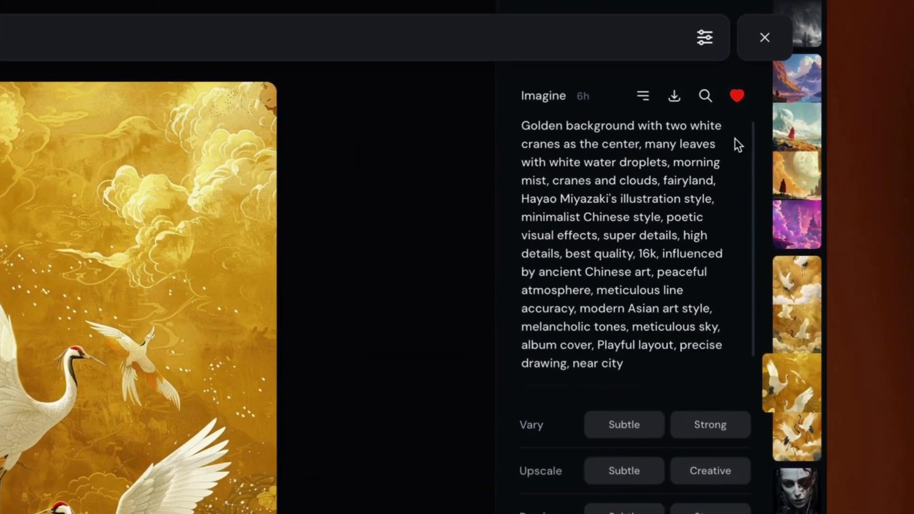
pyautogui.click(737, 95)
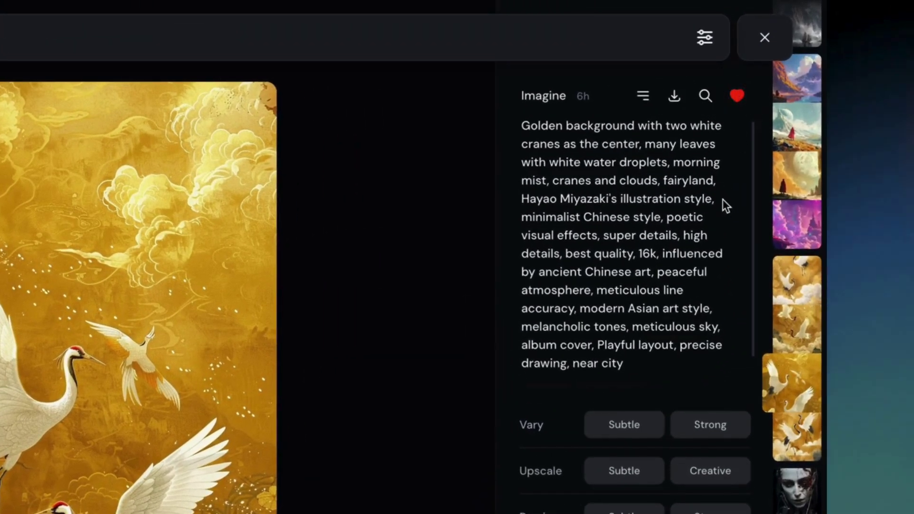
pyautogui.press('Up')
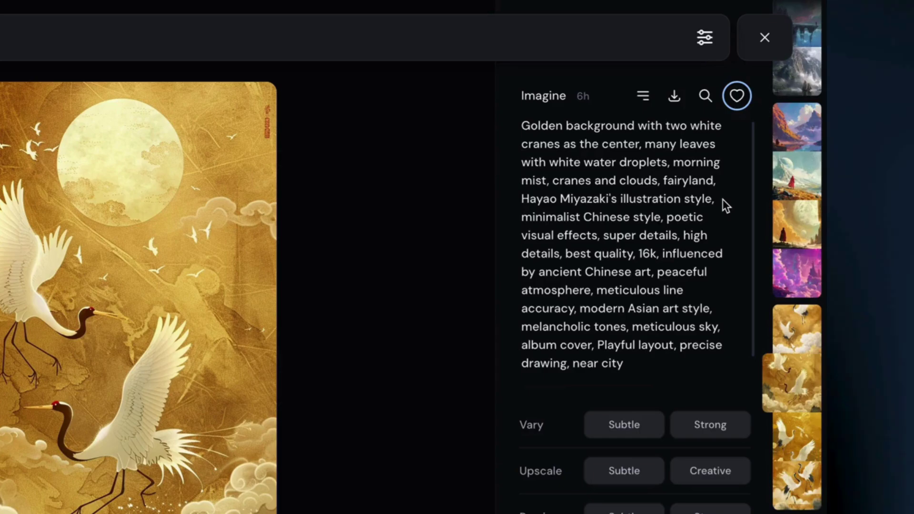
pyautogui.press('Up')
pyautogui.press('Up')
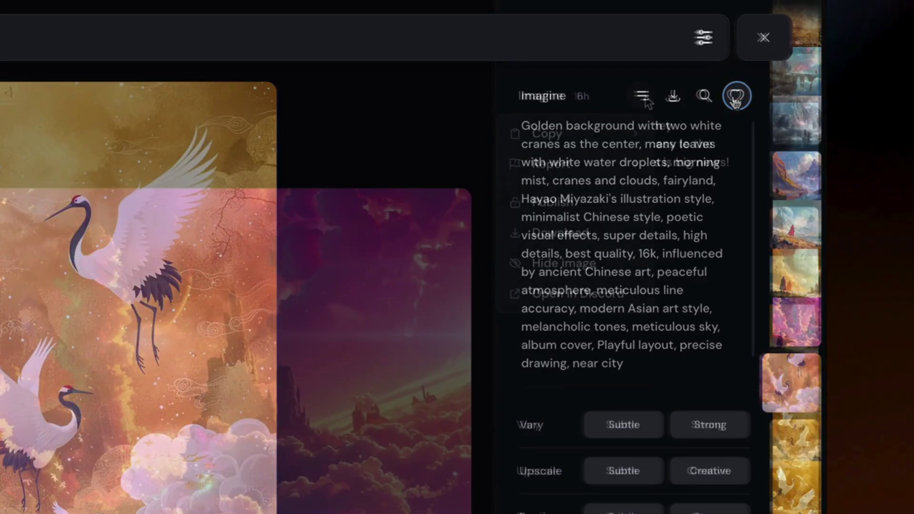
pyautogui.click(643, 96)
pyautogui.click(543, 270)
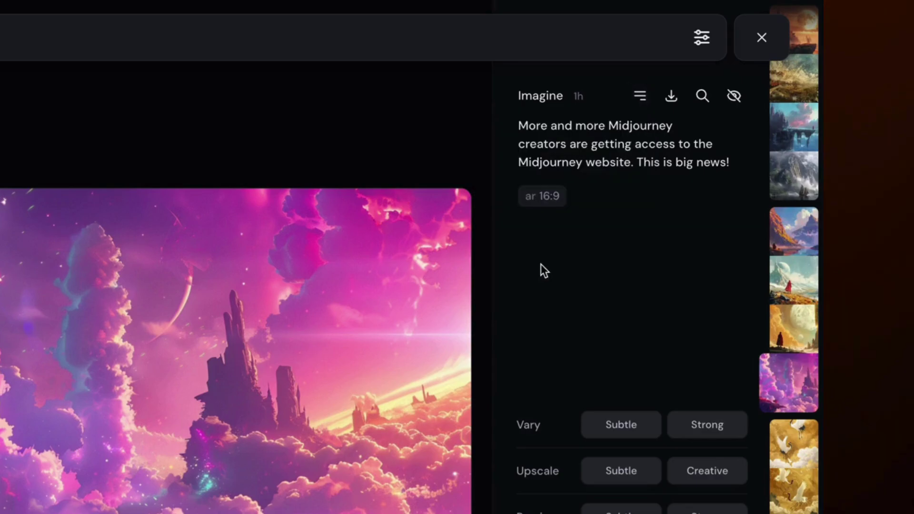
pyautogui.press('Escape')
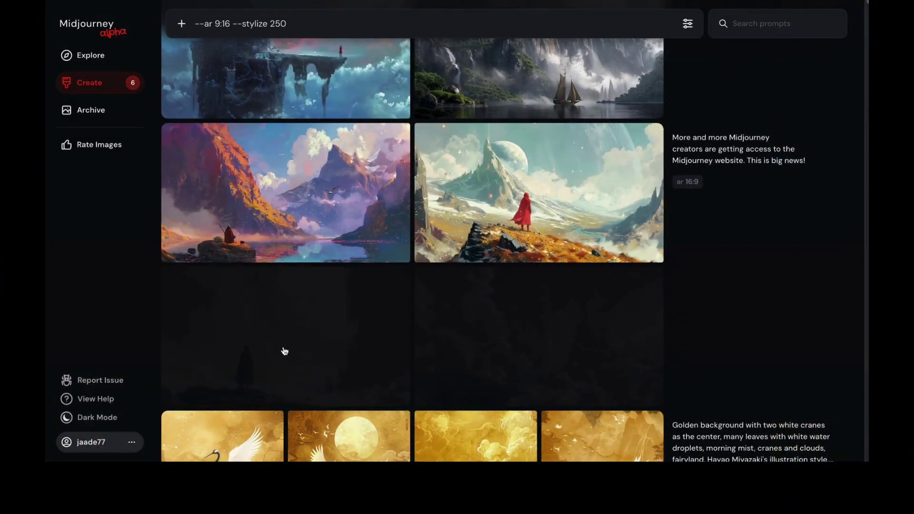
pyautogui.moveTo(750, 387)
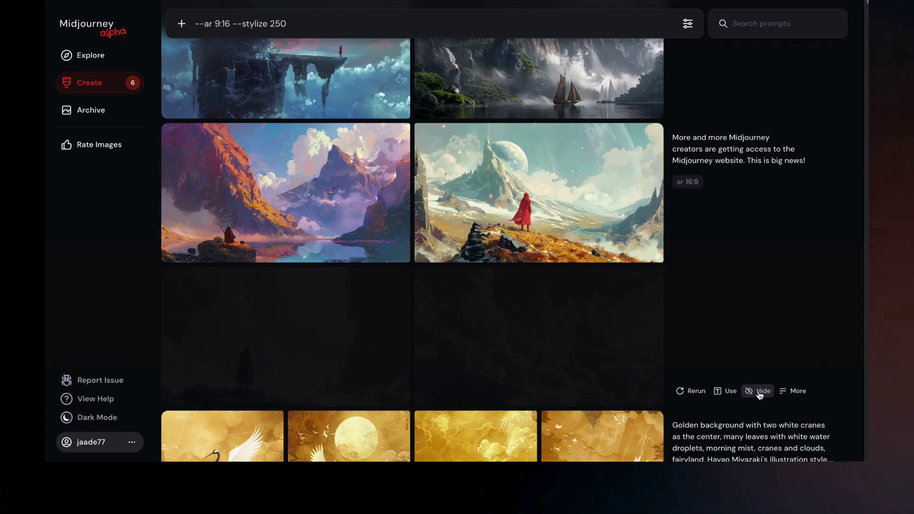
pyautogui.click(759, 392)
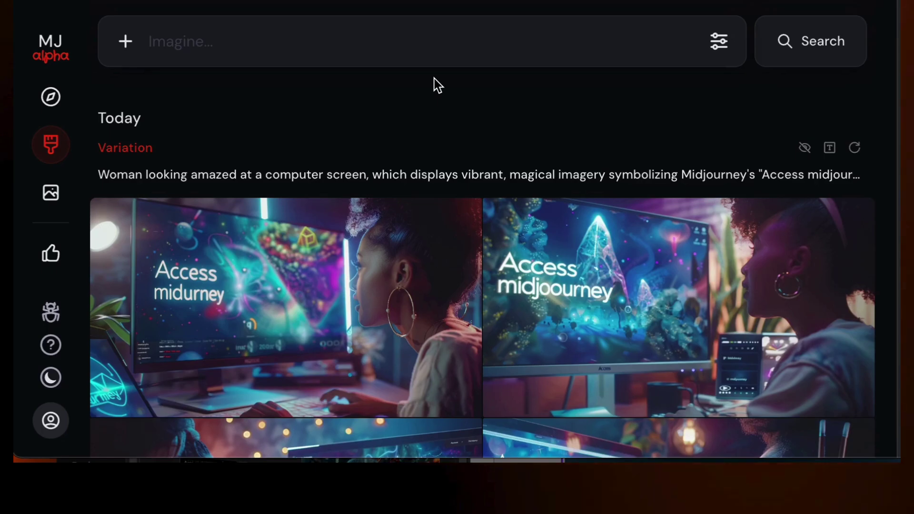
# Step: Generate a 'cute monster' image set and open the second monster image in detail
pyautogui.write('monster')
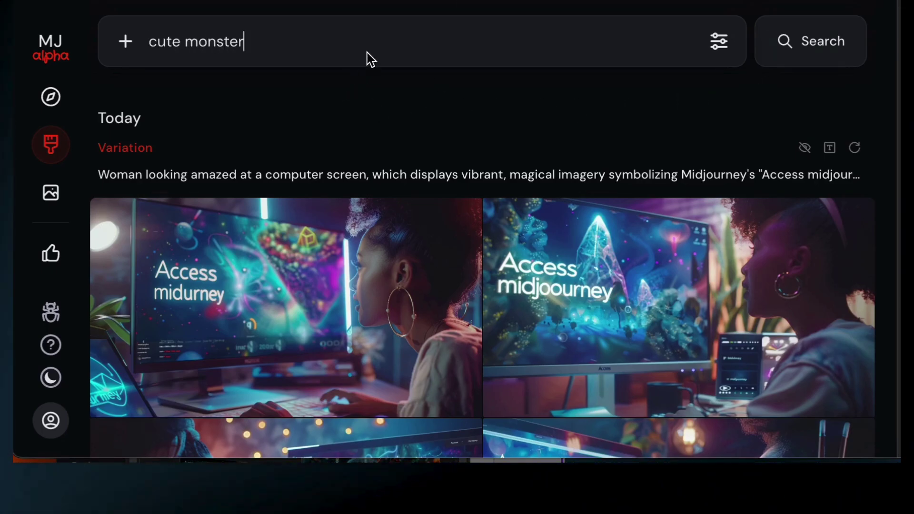
pyautogui.press('Return')
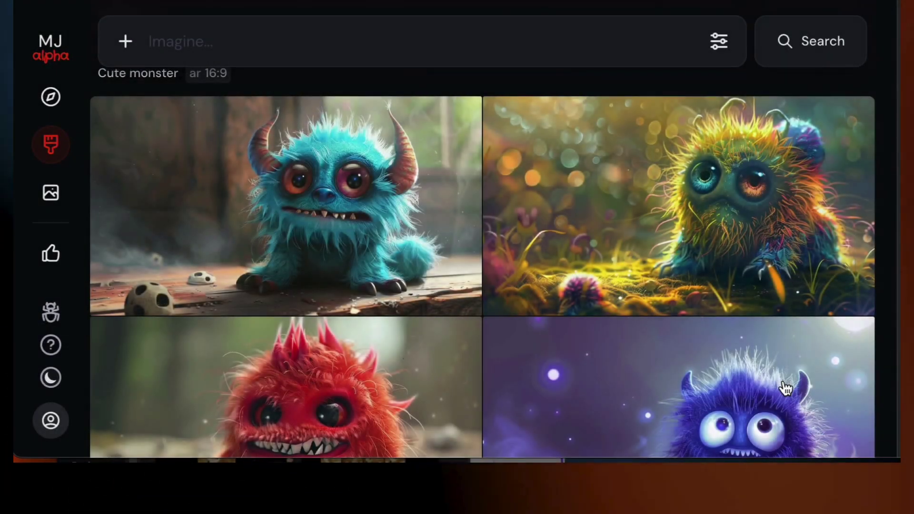
pyautogui.scroll(2, 785, 388)
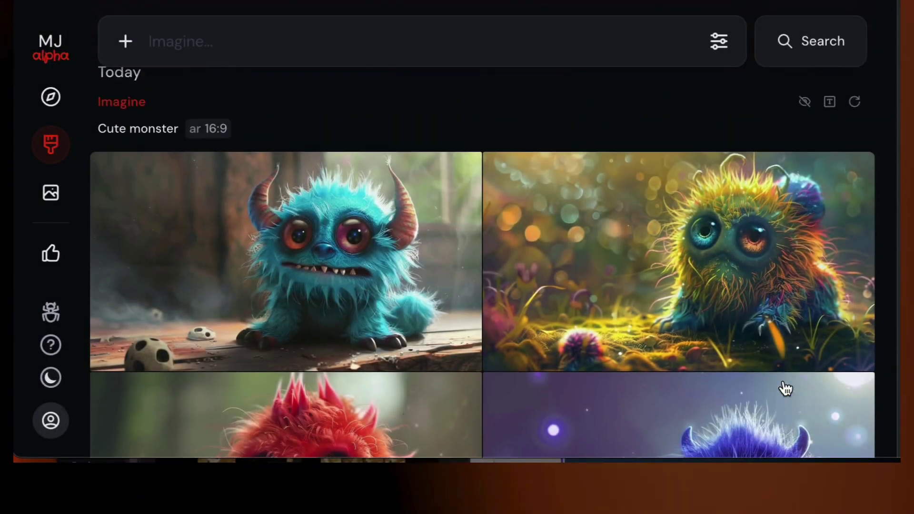
pyautogui.scroll(1, 785, 388)
pyautogui.click(758, 351)
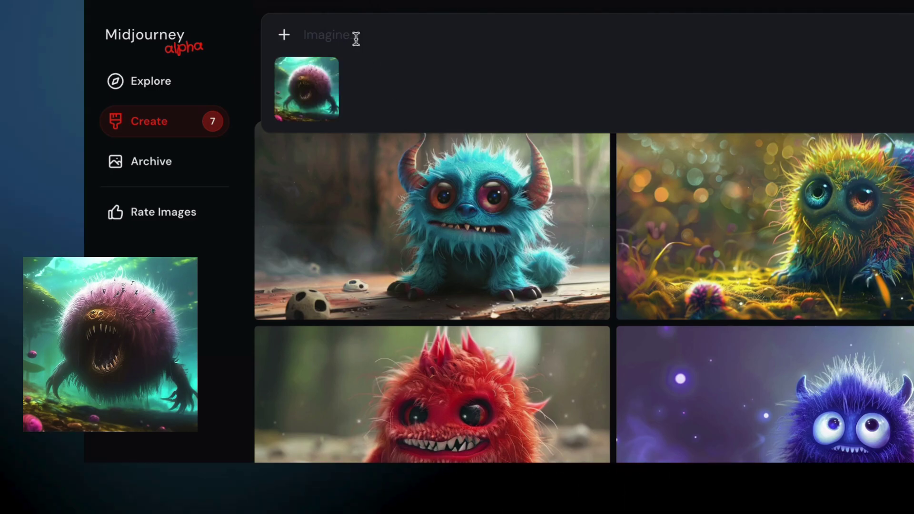
# Step: Write 'cute monster' as the prompt alongside the attached pink monster image
pyautogui.click(355, 37)
pyautogui.write('cute monste')
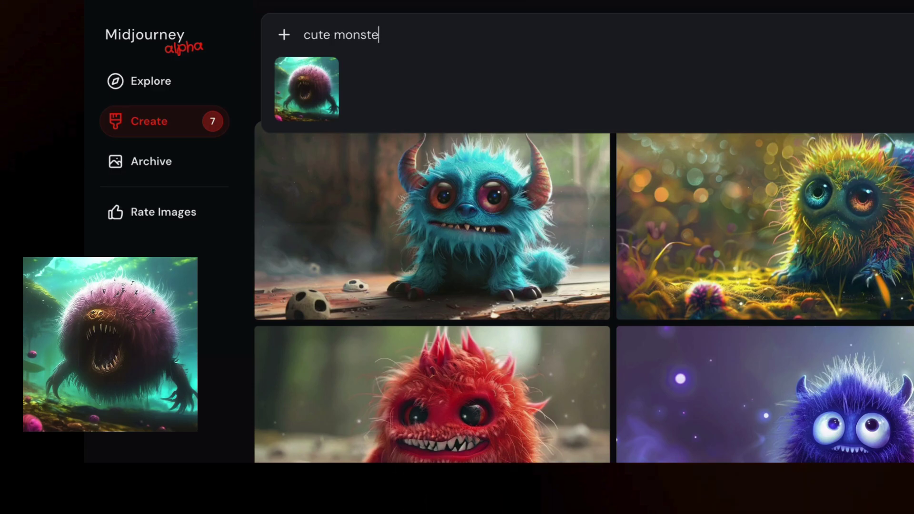
pyautogui.write('r')
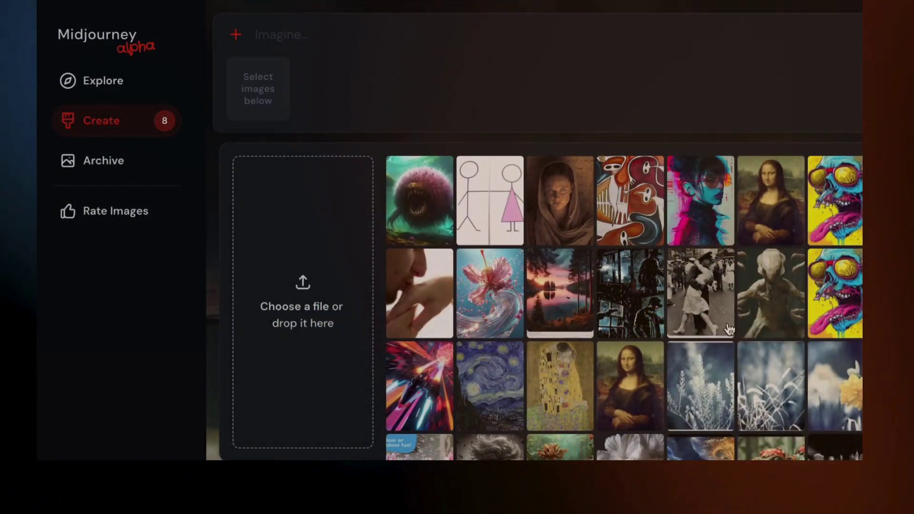
pyautogui.moveTo(734, 282)
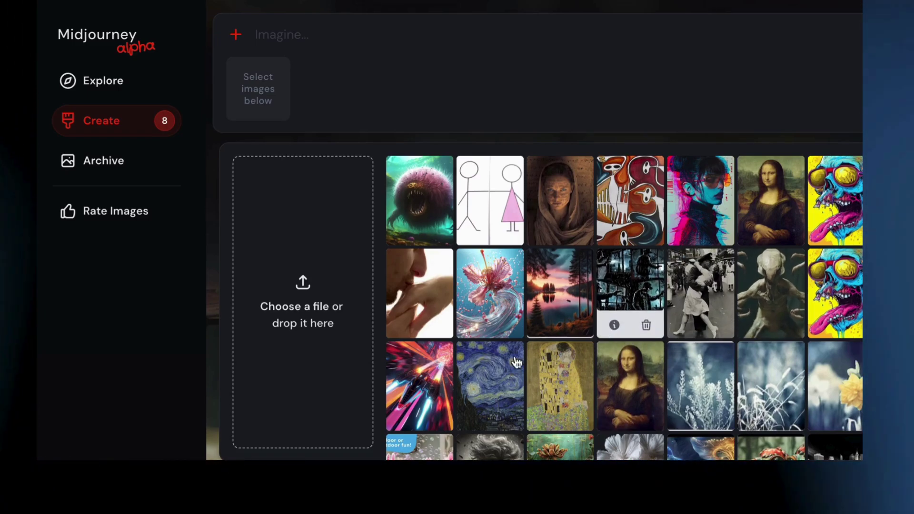
pyautogui.moveTo(426, 379)
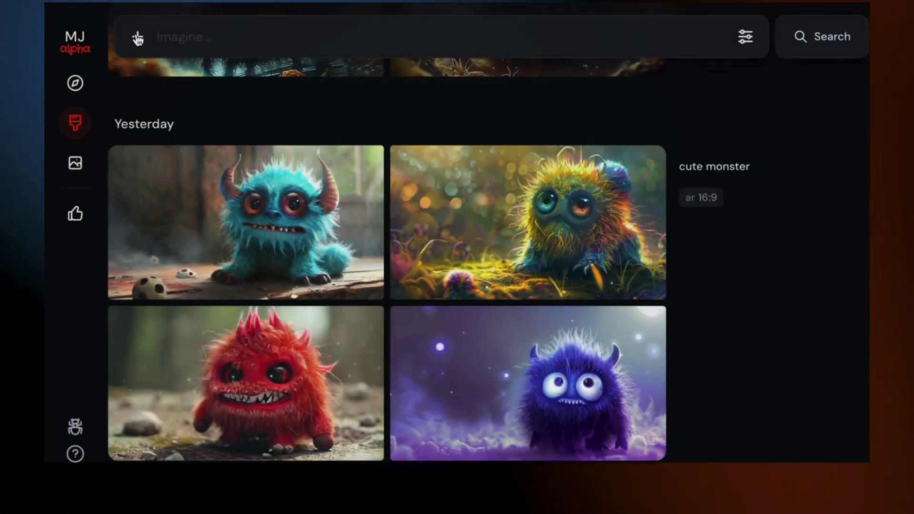
# Step: From the pink monster's description, add the furry ball subject, two artists and hyper realistic, dropping fantasy art
pyautogui.click(137, 38)
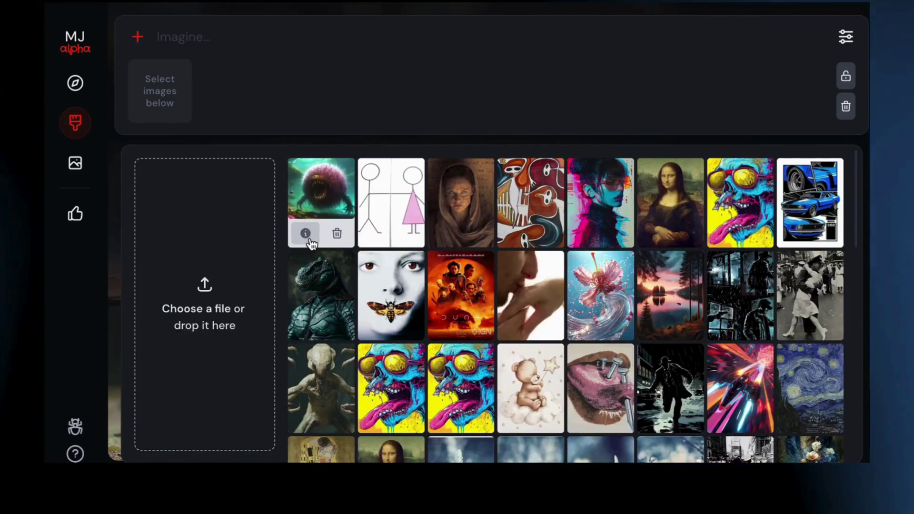
pyautogui.click(306, 233)
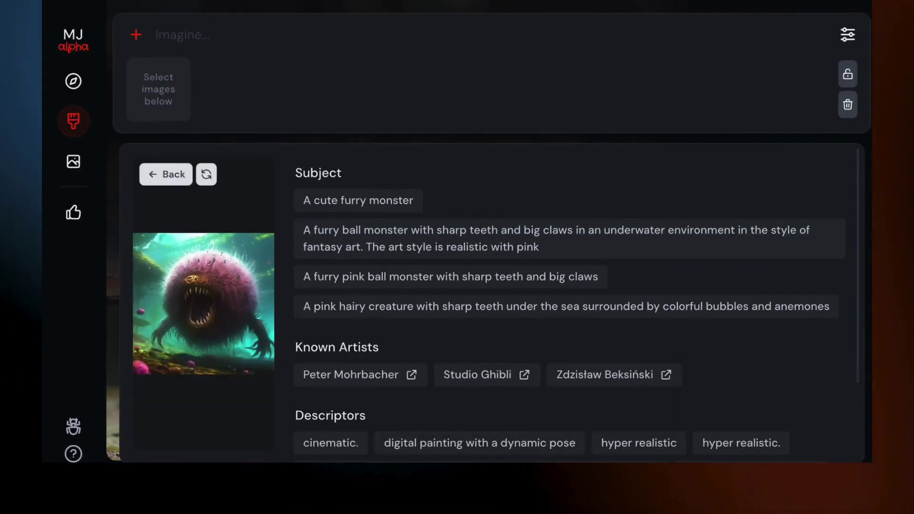
pyautogui.click(453, 244)
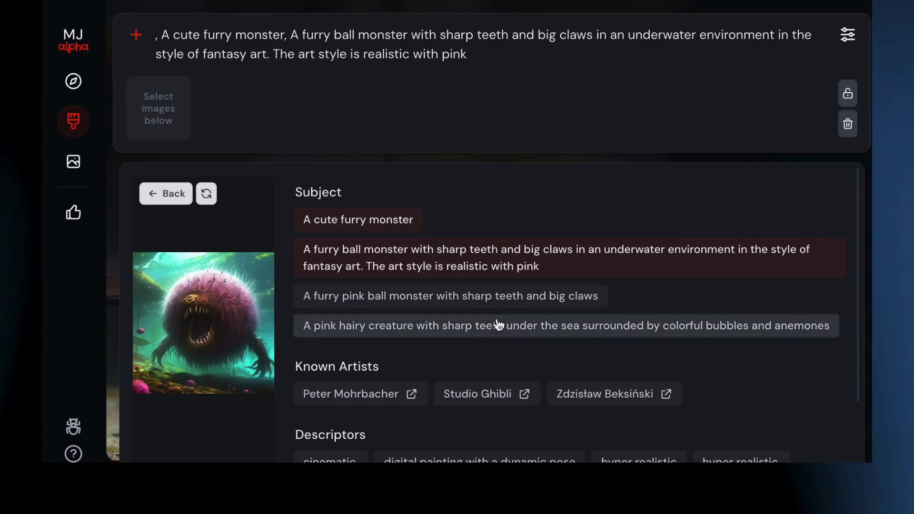
pyautogui.scroll(-2, 432, 248)
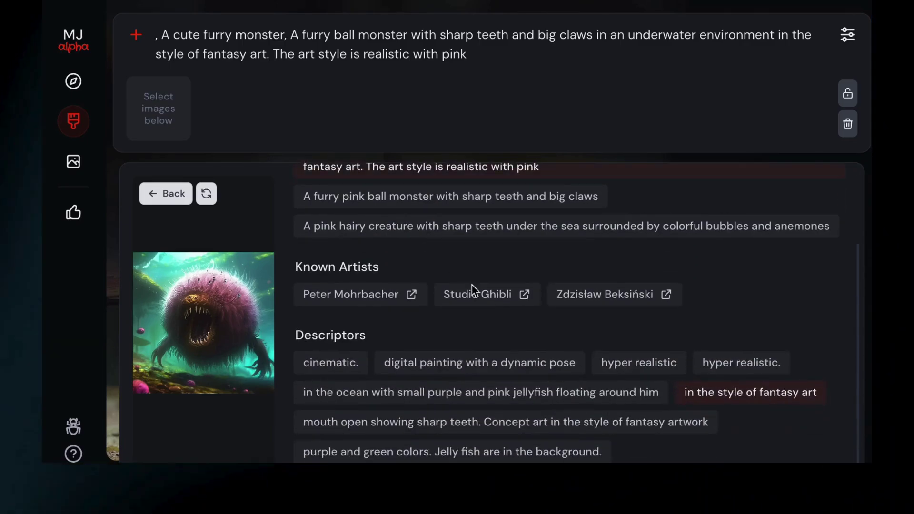
pyautogui.click(378, 297)
pyautogui.click(593, 299)
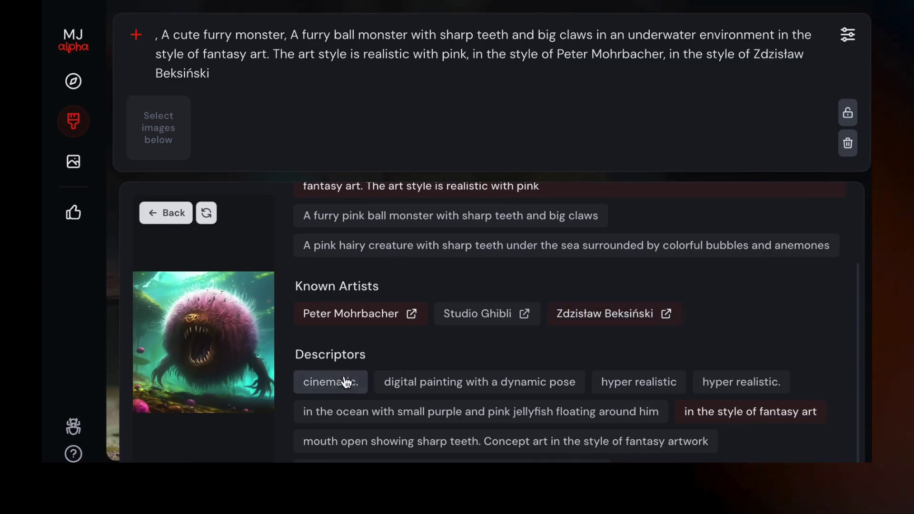
pyautogui.click(629, 382)
pyautogui.click(754, 410)
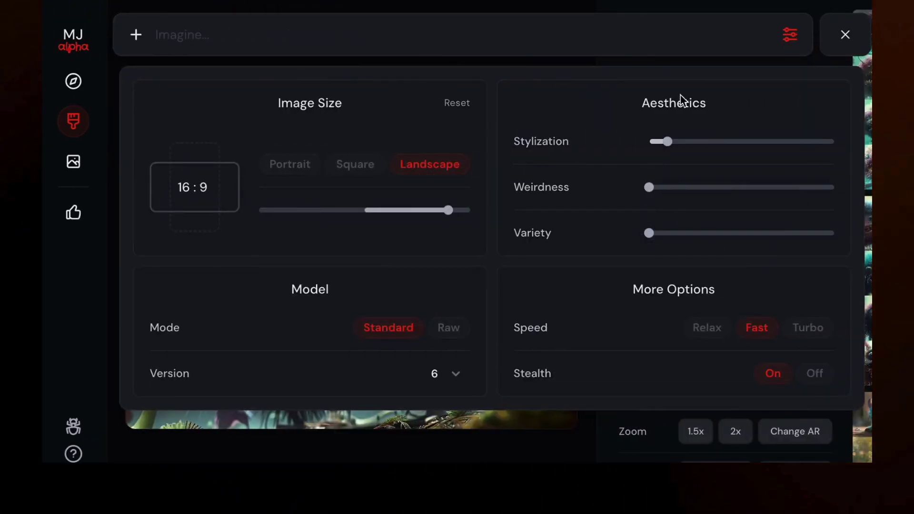
# Step: Type a /prefer suffix command in the empty prompt, then clear it out again
pyautogui.click(638, 34)
pyautogui.write('/se')
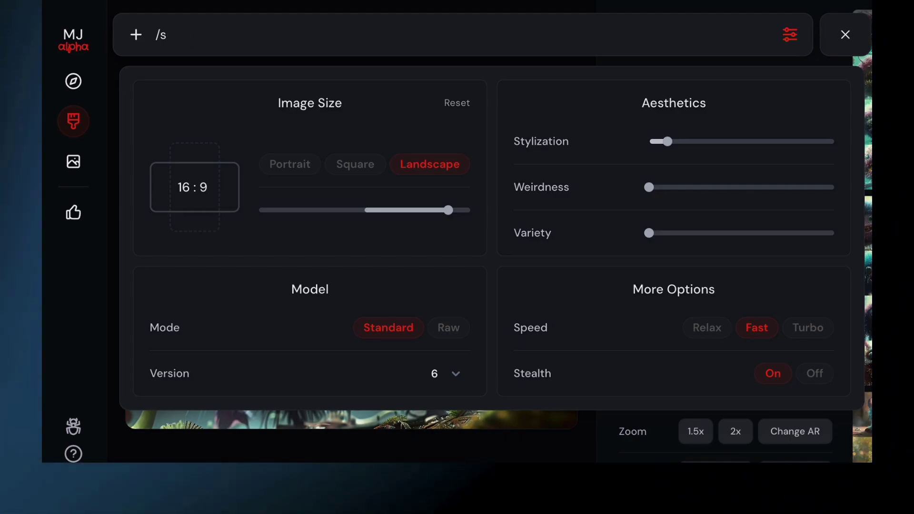
pyautogui.press('BackSpace')
pyautogui.write('prefer suf')
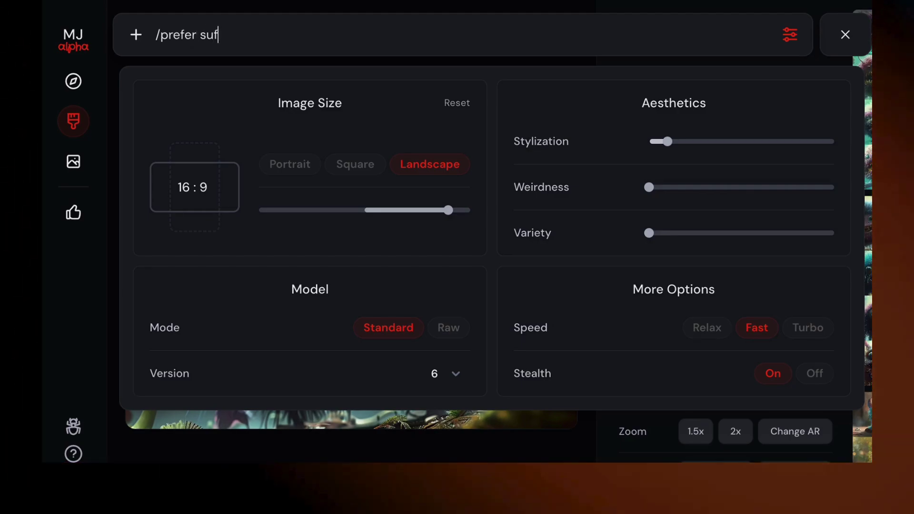
pyautogui.write('fix')
pyautogui.press('BackSpace')
pyautogui.press('BackSpace')
pyautogui.press('BackSpace')
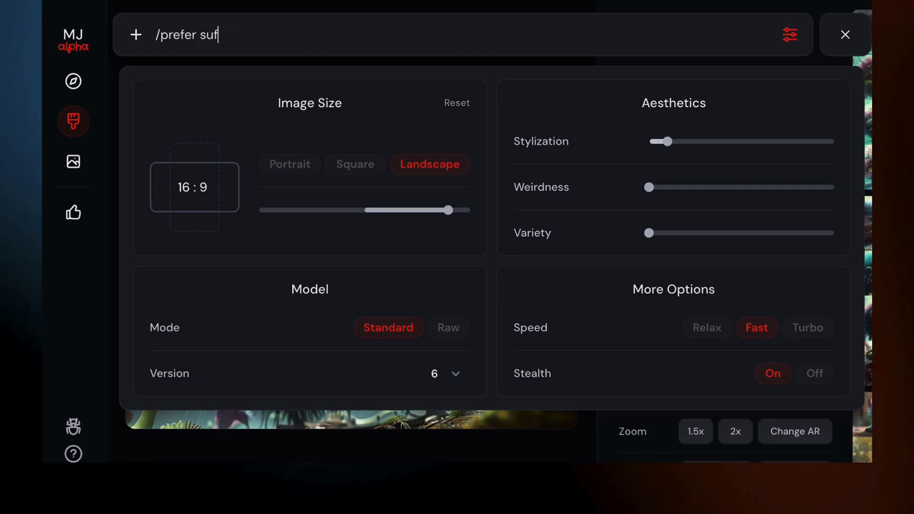
pyautogui.press('BackSpace')
pyautogui.press('BackSpace')
pyautogui.press('BackSpace')
pyautogui.press('BackSpace')
pyautogui.press('BackSpace')
pyautogui.press('BackSpace')
pyautogui.press('BackSpace')
pyautogui.press('BackSpace')
pyautogui.press('BackSpace')
pyautogui.press('BackSpace')
pyautogui.press('BackSpace')
# Step: Set the image size to 16:9 landscape, passing through 9:16 portrait
pyautogui.click(445, 211)
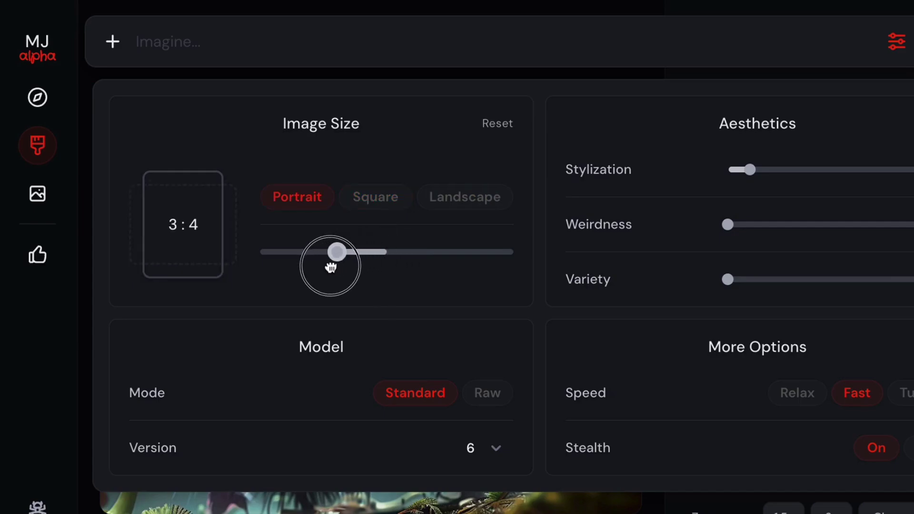
pyautogui.moveTo(287, 269)
pyautogui.mouseDown()
pyautogui.moveTo(267, 267)
pyautogui.moveTo(299, 271)
pyautogui.mouseUp()
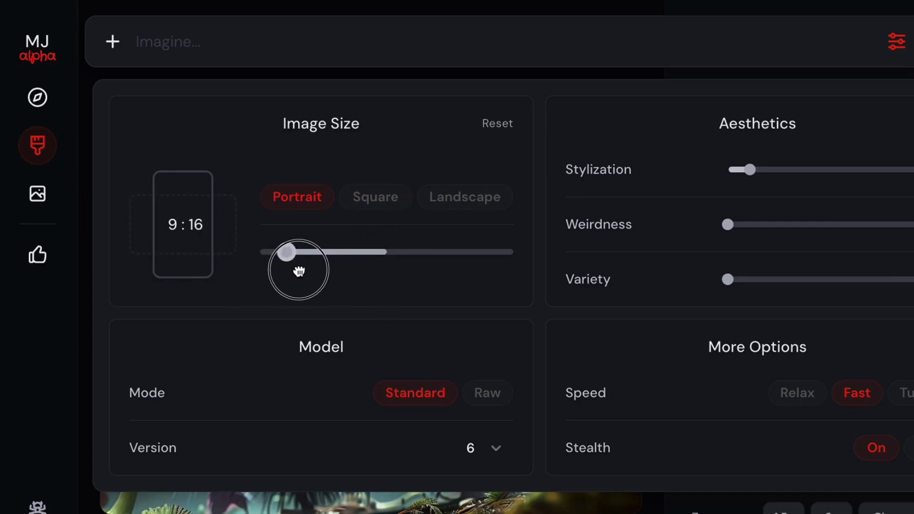
pyautogui.moveTo(401, 269); pyautogui.dragTo(490, 264)
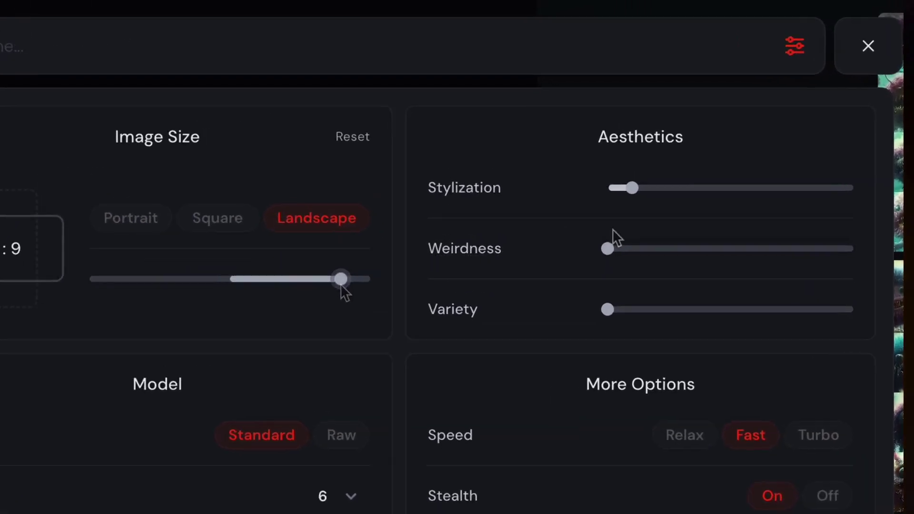
# Step: Keep Standard mode and model version 6, and switch generation speed to Turbo
pyautogui.moveTo(633, 191)
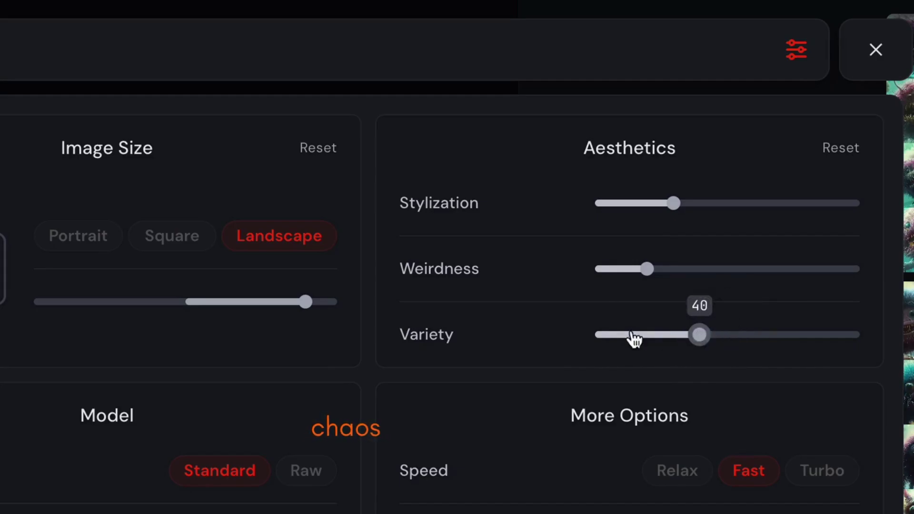
pyautogui.click(227, 478)
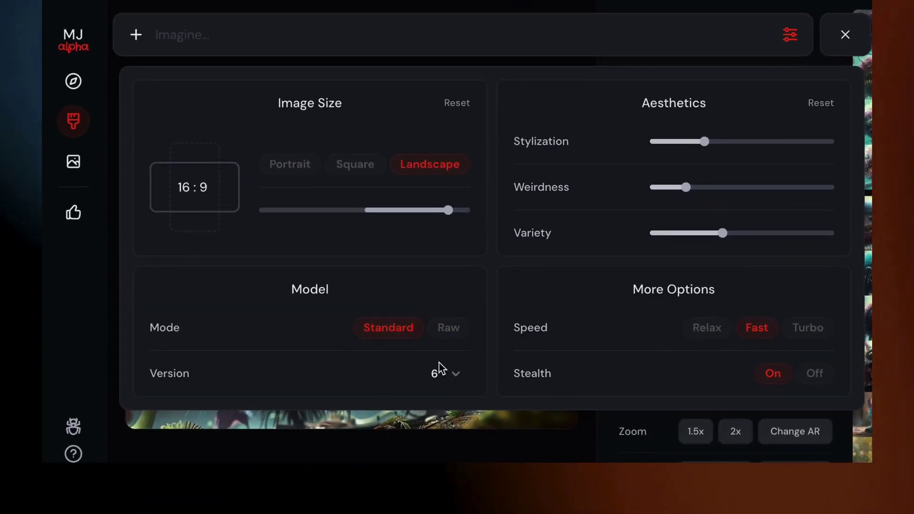
pyautogui.click(311, 513)
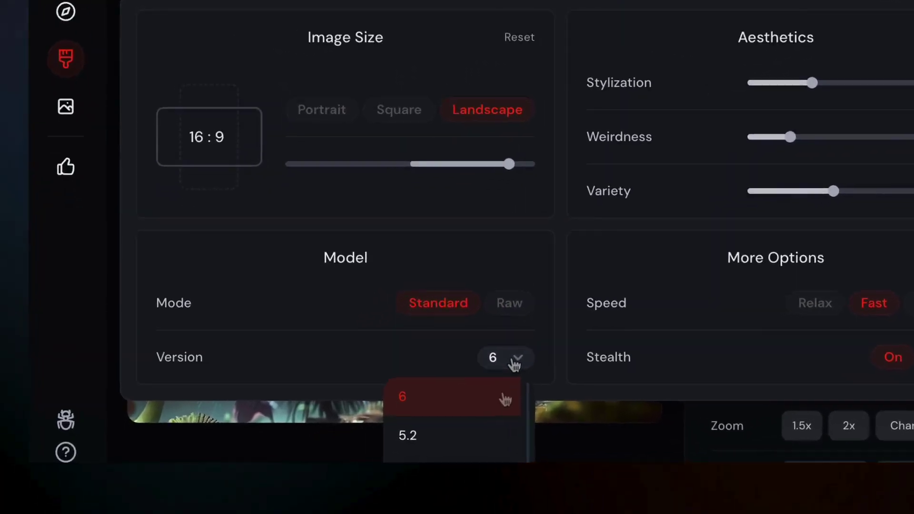
pyautogui.scroll(-5, 506, 400)
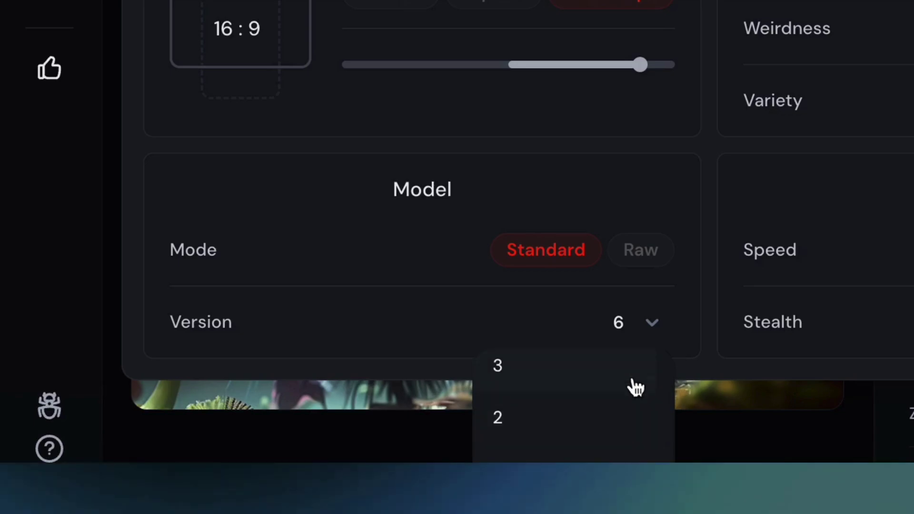
pyautogui.scroll(5, 636, 404)
pyautogui.click(628, 383)
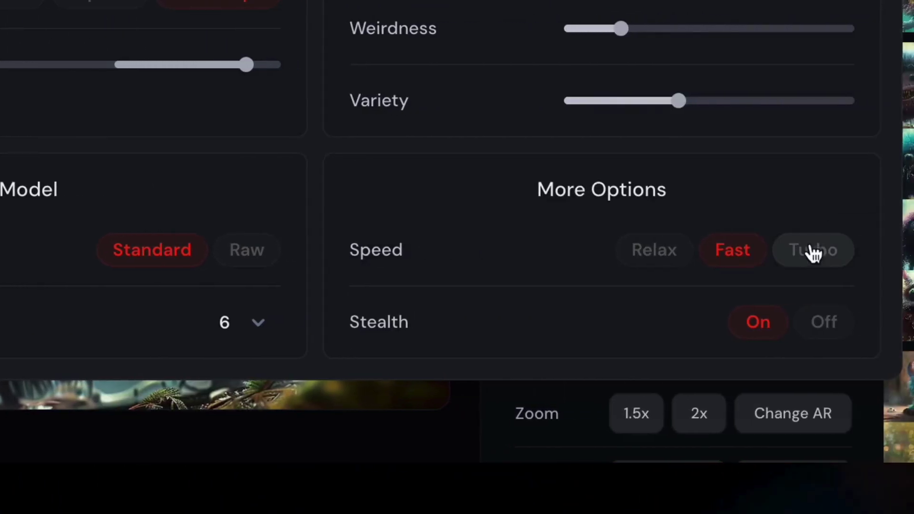
pyautogui.click(812, 258)
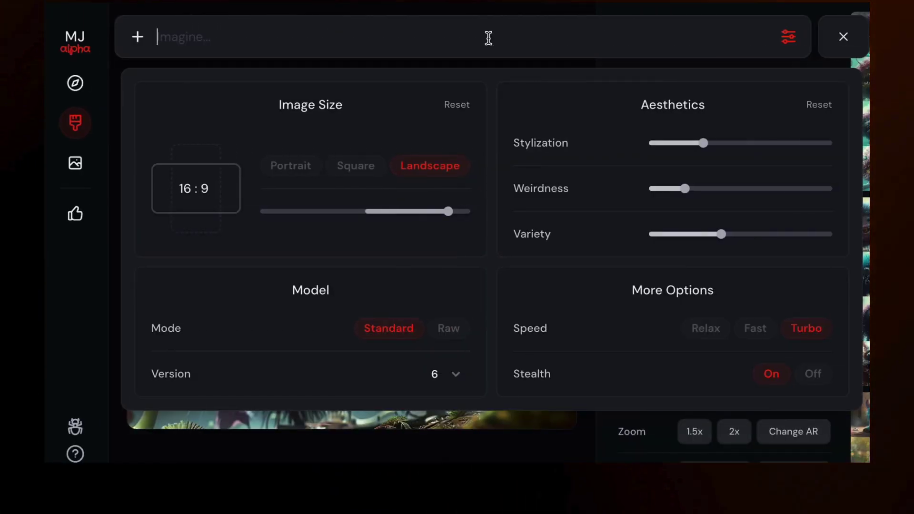
# Step: Add --tile to the squares prompt and change its aspect ratio from 9:16 to 1:1
pyautogui.write('--')
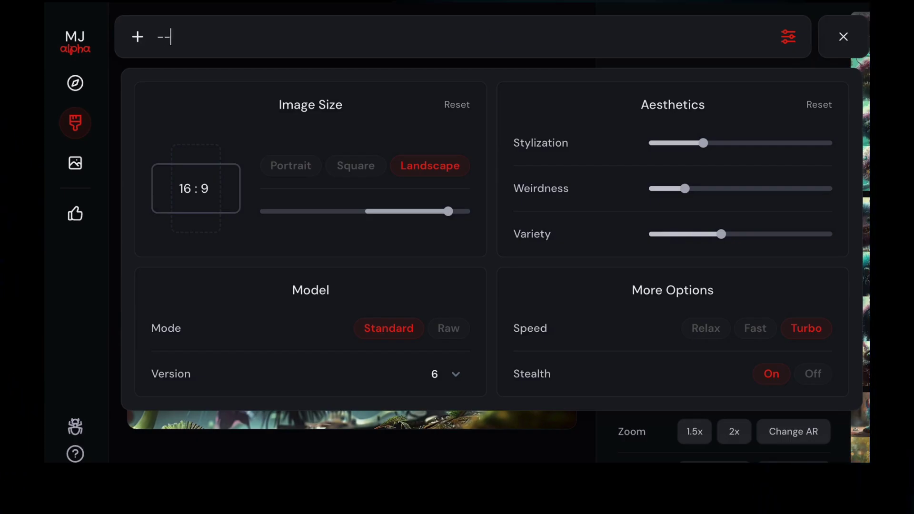
pyautogui.write('tile')
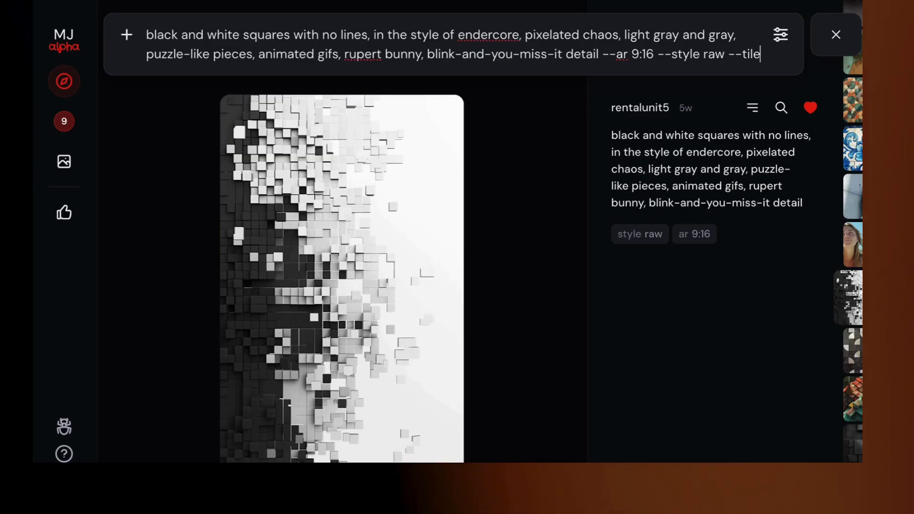
pyautogui.doubleClick(647, 53)
pyautogui.write('1:1')
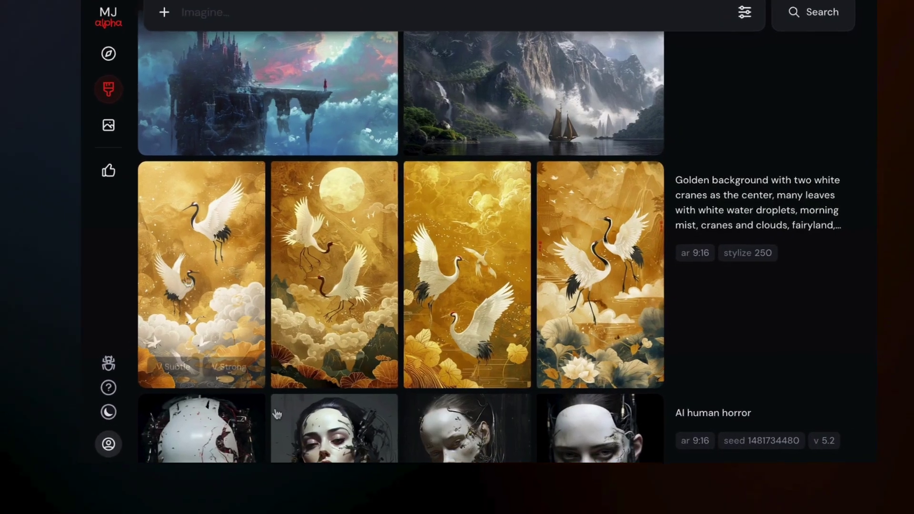
# Step: Reuse the golden cranes prompt as a new prompt beginning with 'Blue' instead of 'Golden'
pyautogui.moveTo(165, 346)
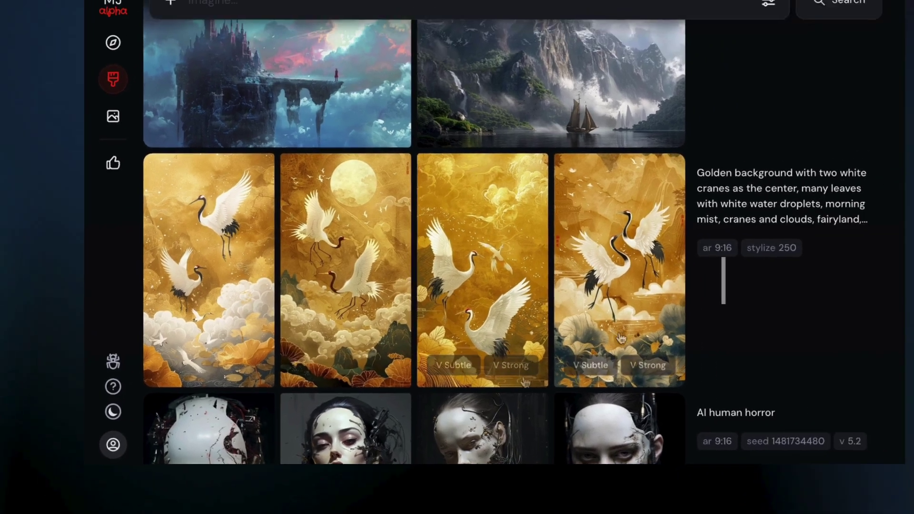
pyautogui.moveTo(774, 168)
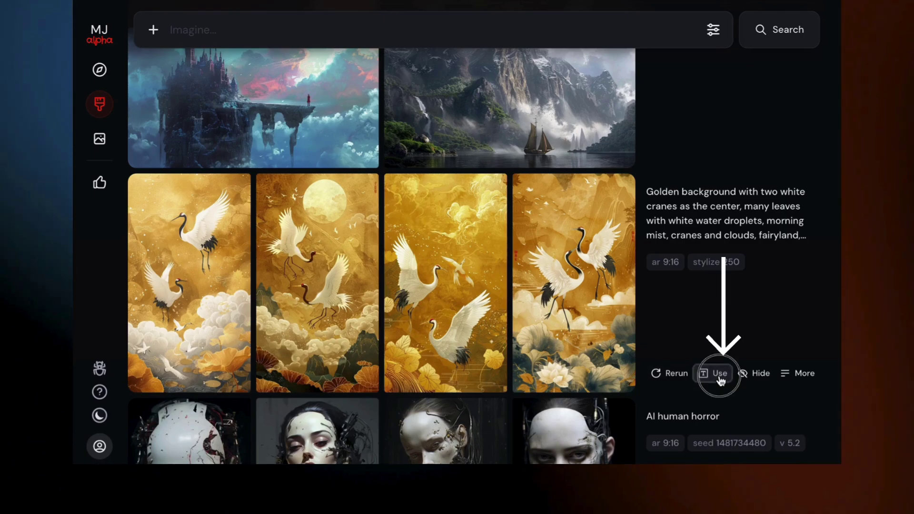
pyautogui.click(719, 377)
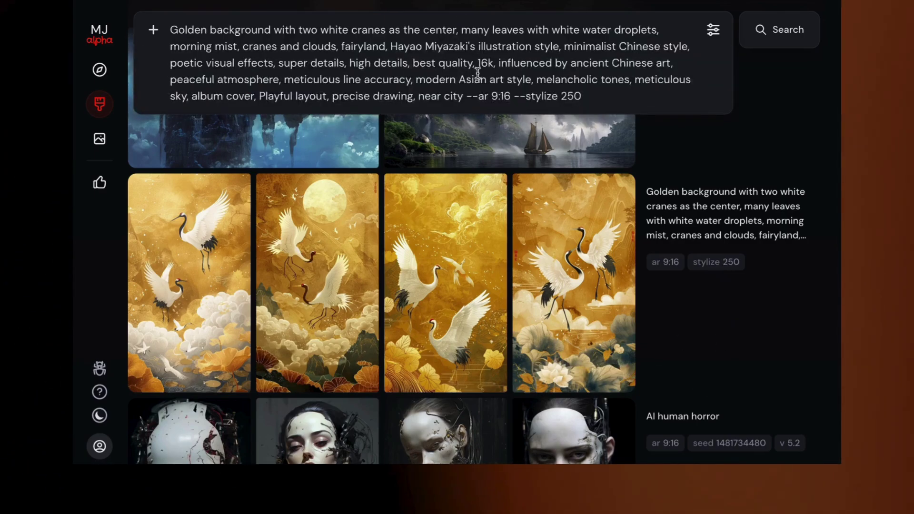
pyautogui.write('Blue')
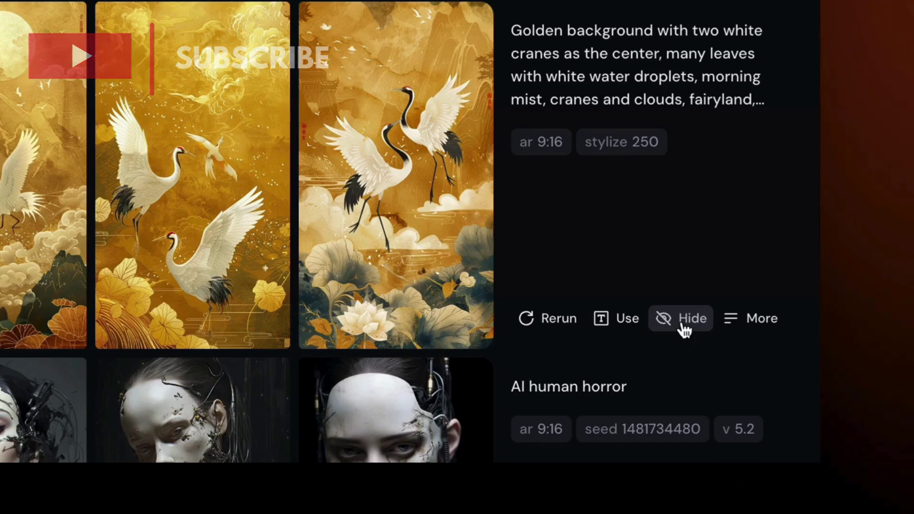
# Step: Download a crane image from its More actions menu
pyautogui.click(745, 324)
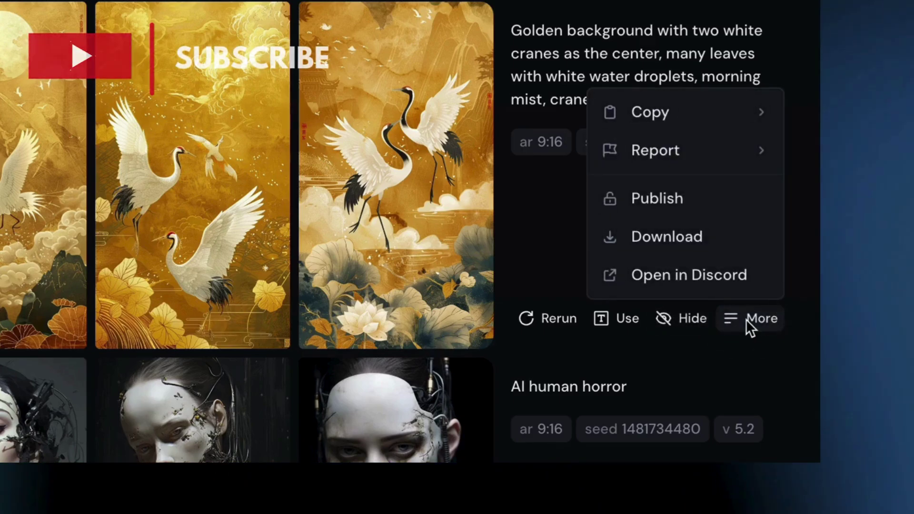
pyautogui.click(691, 117)
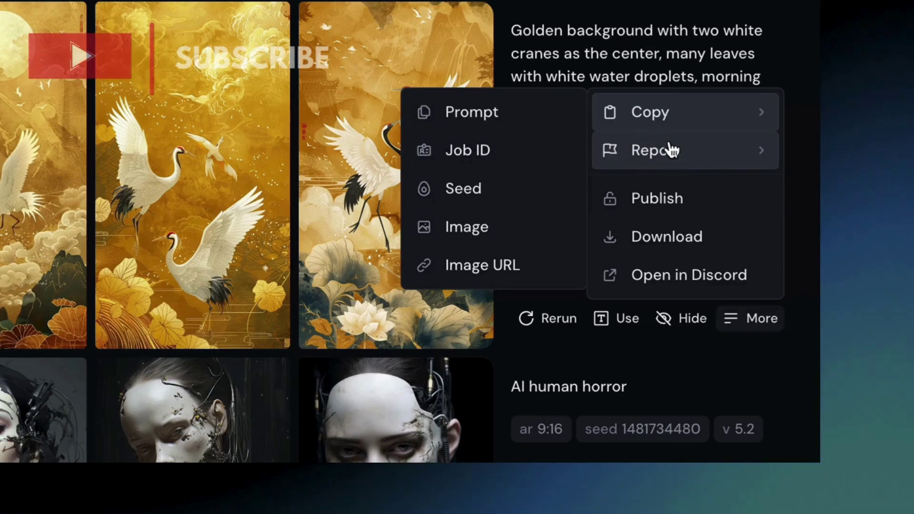
pyautogui.click(740, 246)
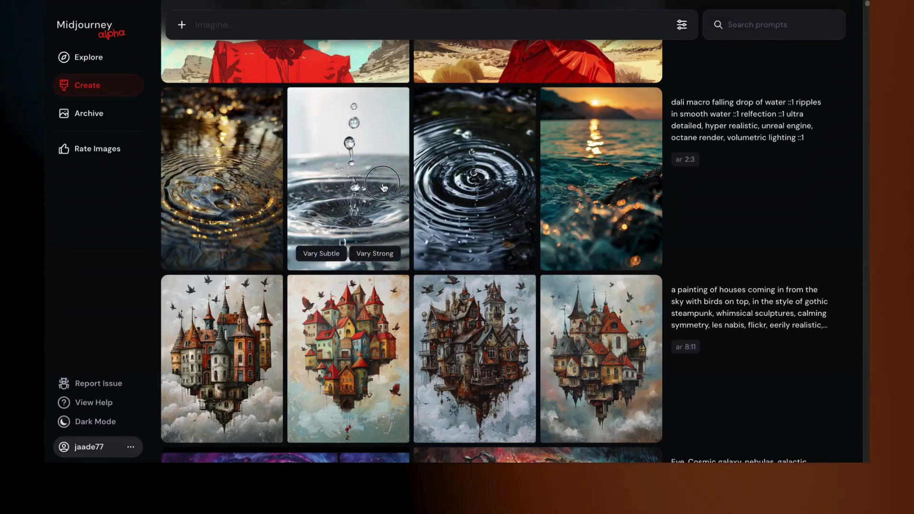
# Step: Load the water-drop image's full prompt ending '--ar 2:3' as a new prompt, with no reference images
pyautogui.click(383, 187)
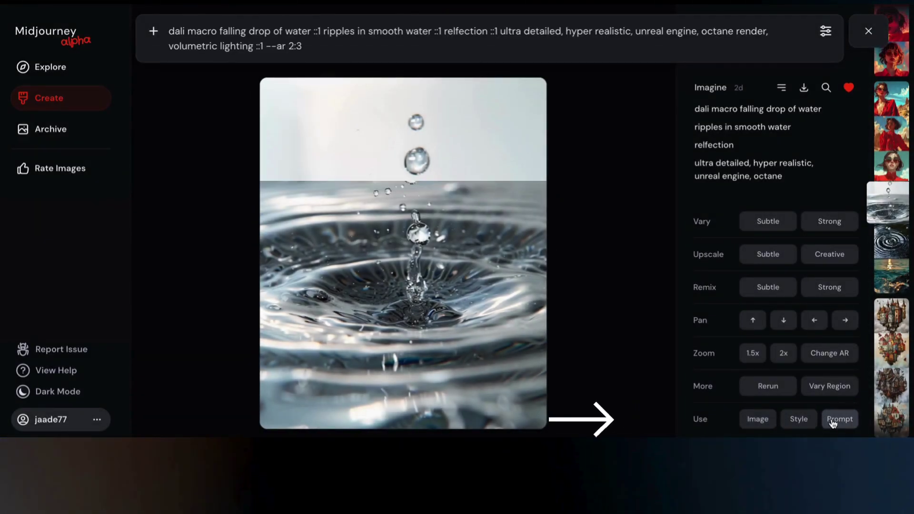
pyautogui.click(759, 420)
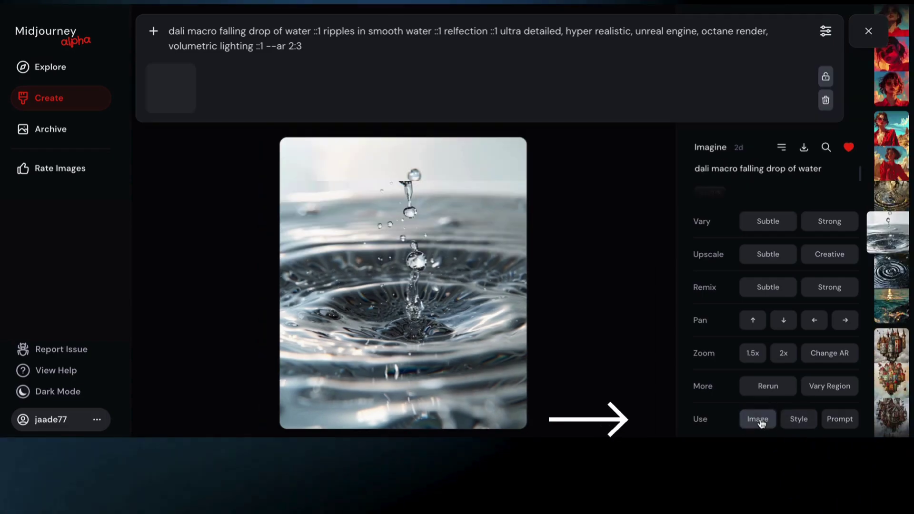
pyautogui.click(798, 420)
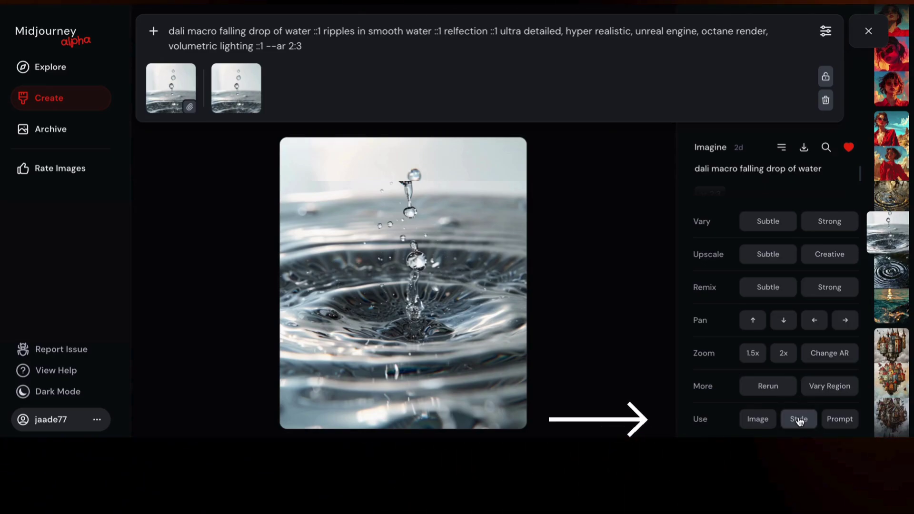
pyautogui.moveTo(257, 74)
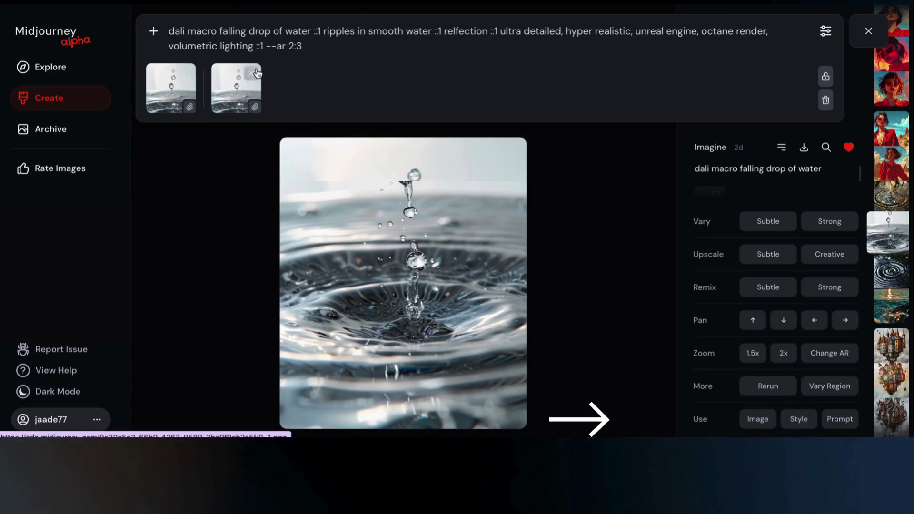
pyautogui.click(186, 74)
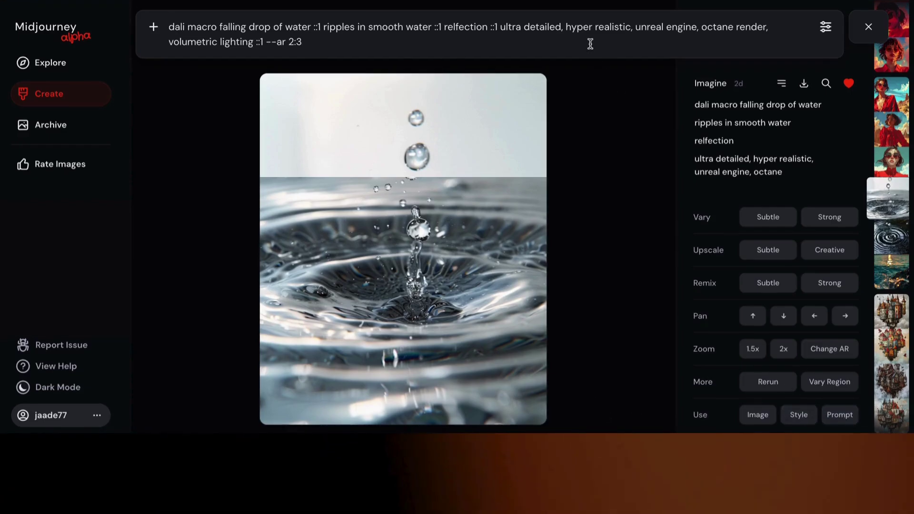
# Step: Submit the water-drop image's '--ar 2:3' prompt as a new job
pyautogui.press('Return')
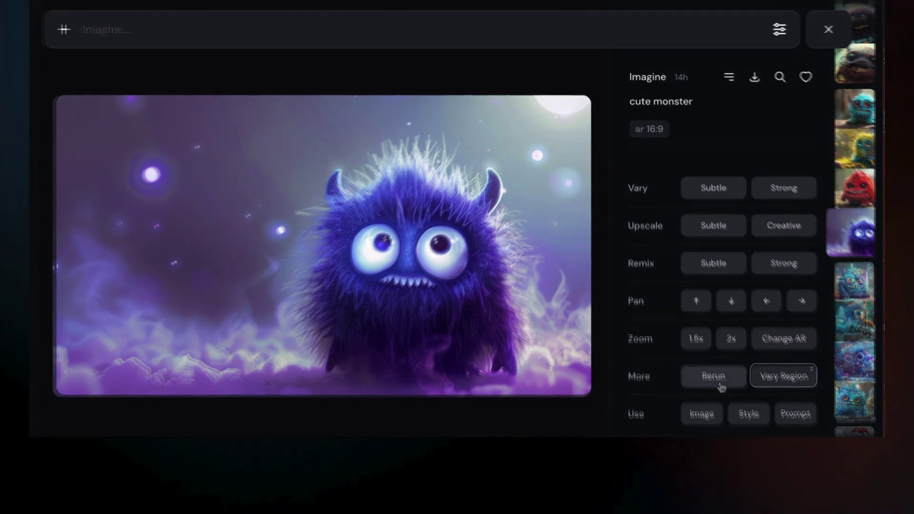
# Step: Vary the monster image's upper-left region using the plain prompt 'cute monster', without --ar 16:9
pyautogui.click(794, 377)
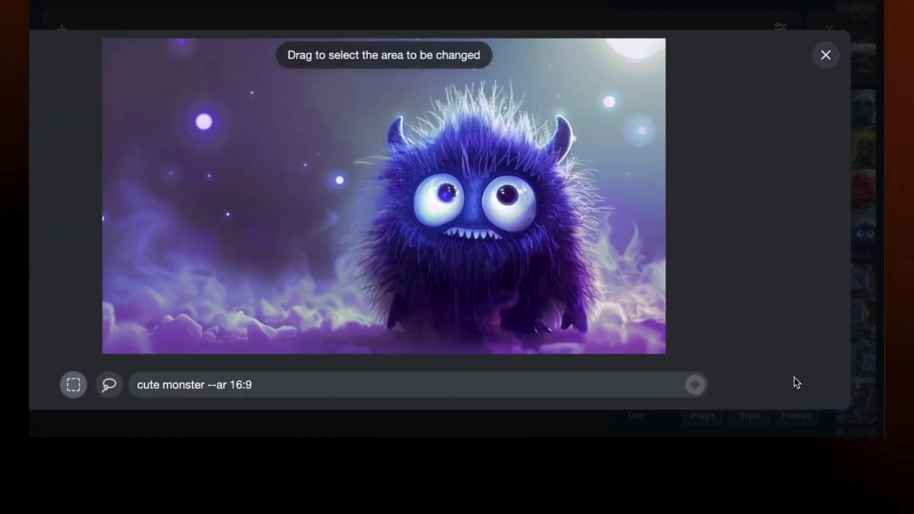
pyautogui.moveTo(126, 75); pyautogui.dragTo(334, 325)
pyautogui.click(249, 385)
pyautogui.press('BackSpace')
pyautogui.press('BackSpace')
pyautogui.press('BackSpace')
pyautogui.press('BackSpace')
pyautogui.press('BackSpace')
pyautogui.press('BackSpace')
pyautogui.press('BackSpace')
pyautogui.press('BackSpace')
pyautogui.press('BackSpace')
pyautogui.press('BackSpace')
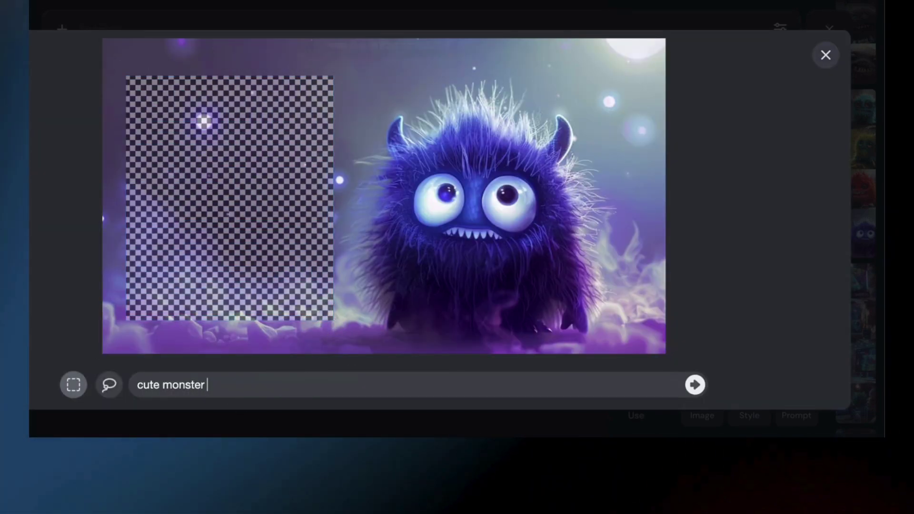
pyautogui.click(696, 385)
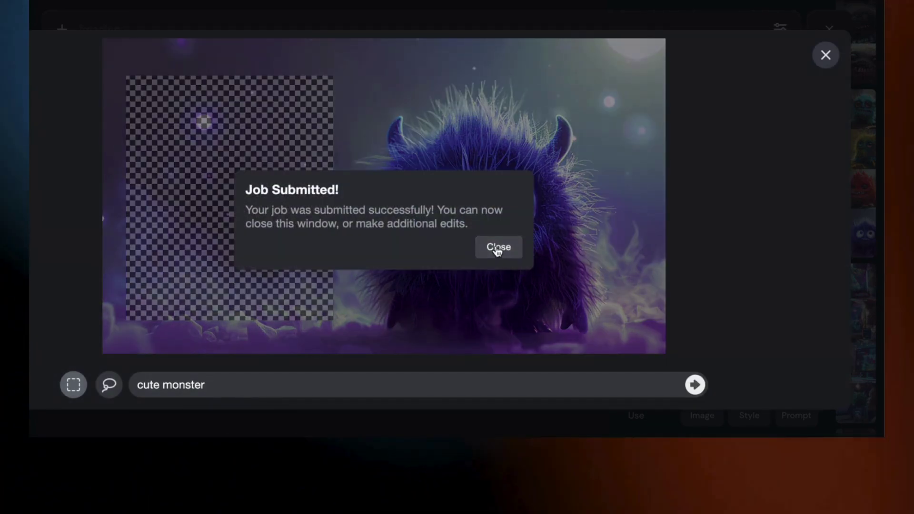
pyautogui.click(497, 247)
pyautogui.click(826, 56)
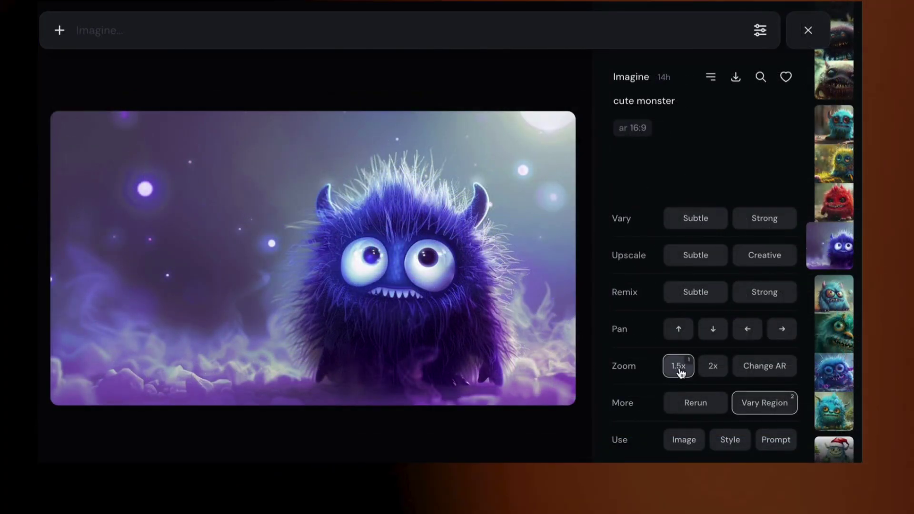
# Step: Submit a reframing of the purple monster image at a square 1:1 aspect ratio
pyautogui.click(760, 369)
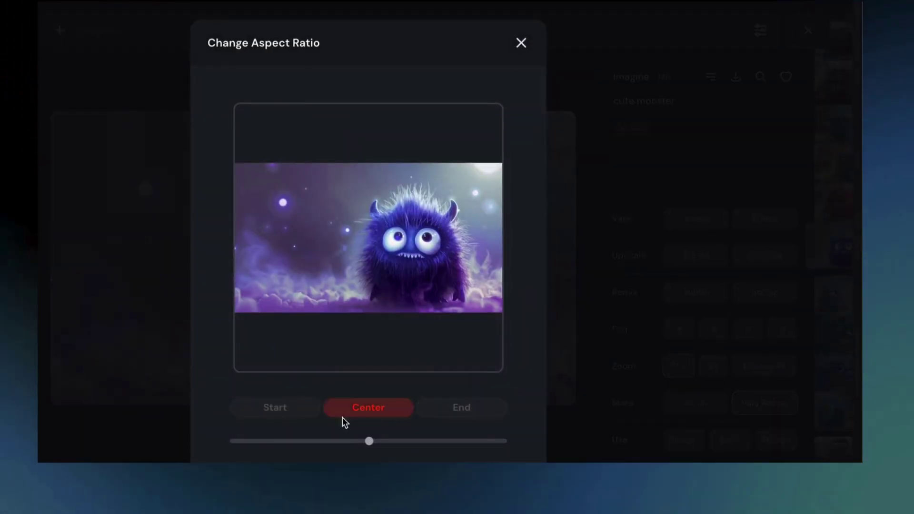
pyautogui.moveTo(370, 440); pyautogui.dragTo(432, 441)
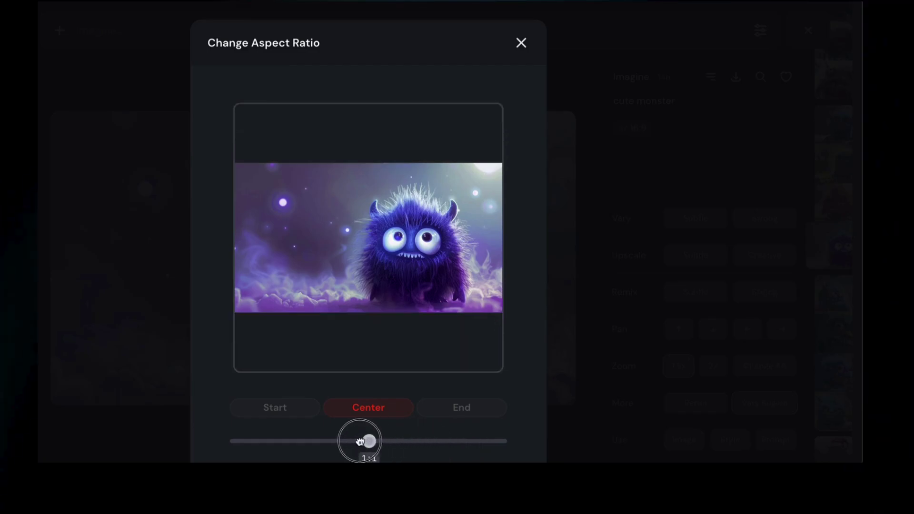
pyautogui.moveTo(360, 441)
pyautogui.mouseDown()
pyautogui.moveTo(277, 439)
pyautogui.moveTo(368, 441)
pyautogui.mouseUp()
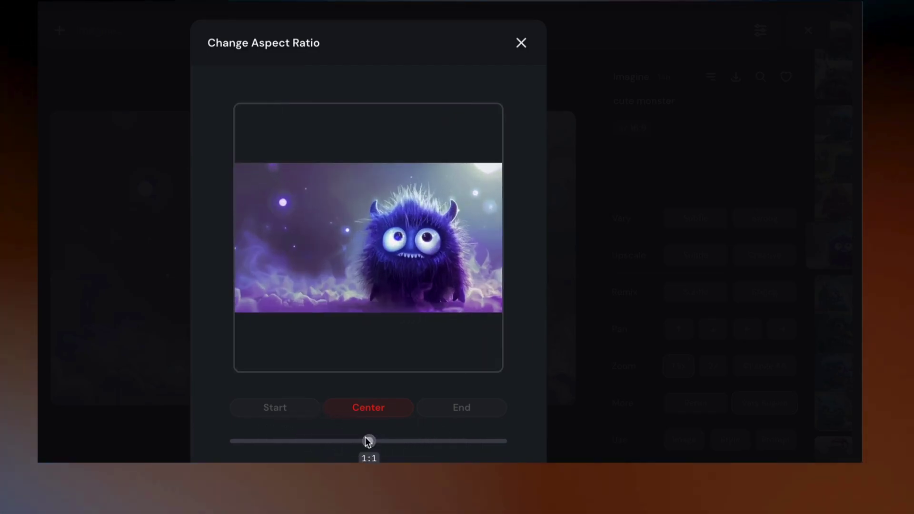
pyautogui.scroll(-3, 364, 436)
pyautogui.click(367, 413)
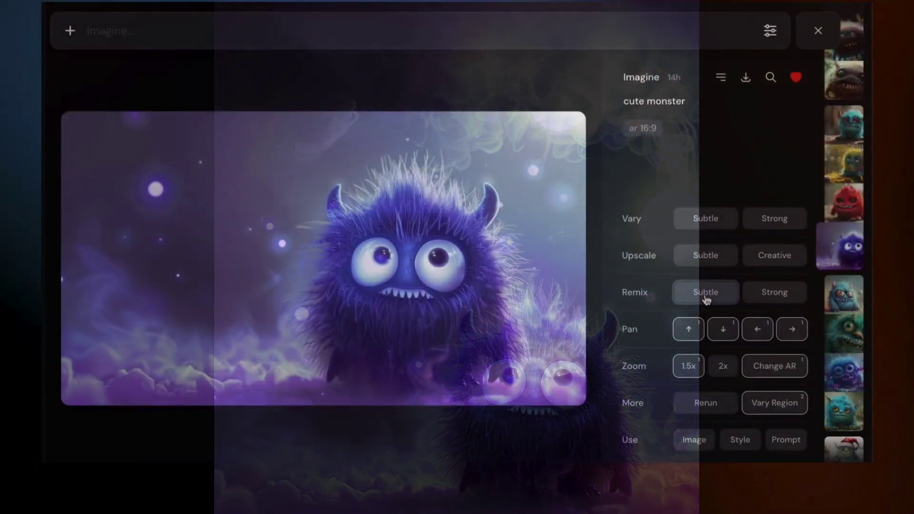
# Step: Submit a strong remix of the monster image with the prompt 'cute pink monster'
pyautogui.click(706, 295)
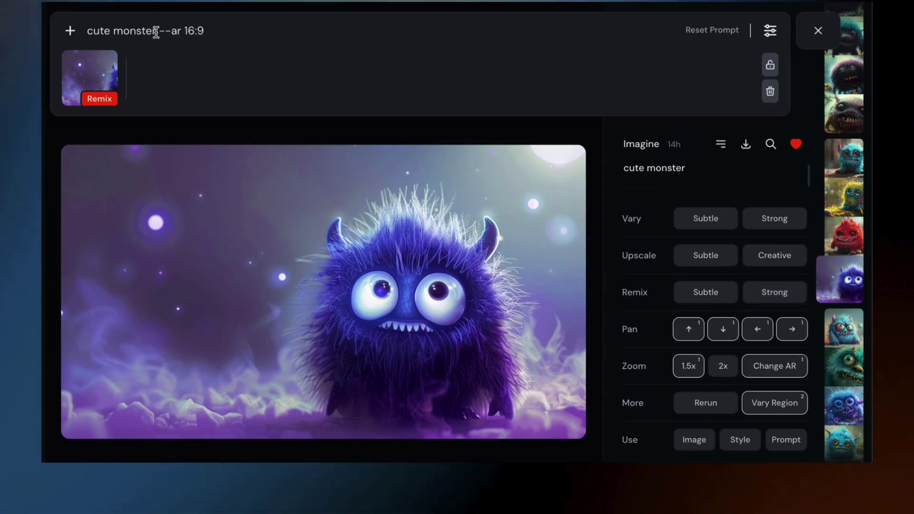
pyautogui.hotkey('ctrl', 'Left')
pyautogui.write('pi')
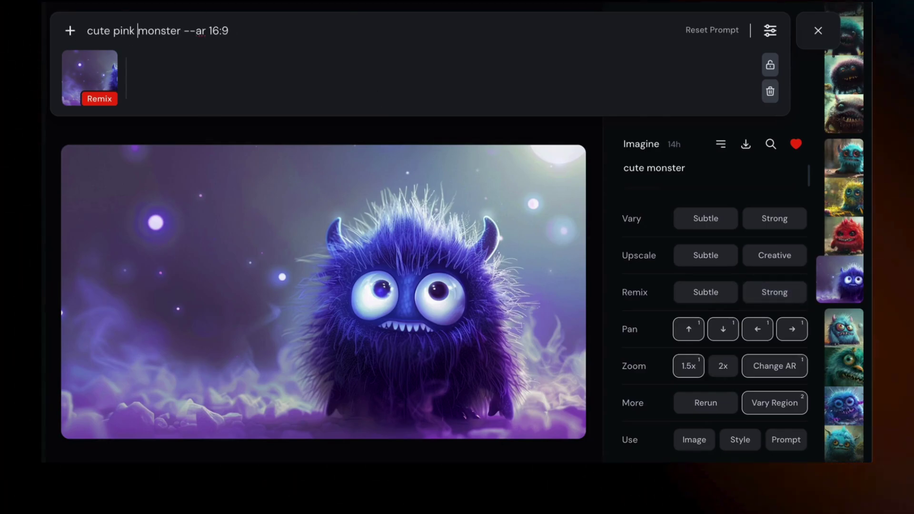
pyautogui.write('nk')
pyautogui.press('Return')
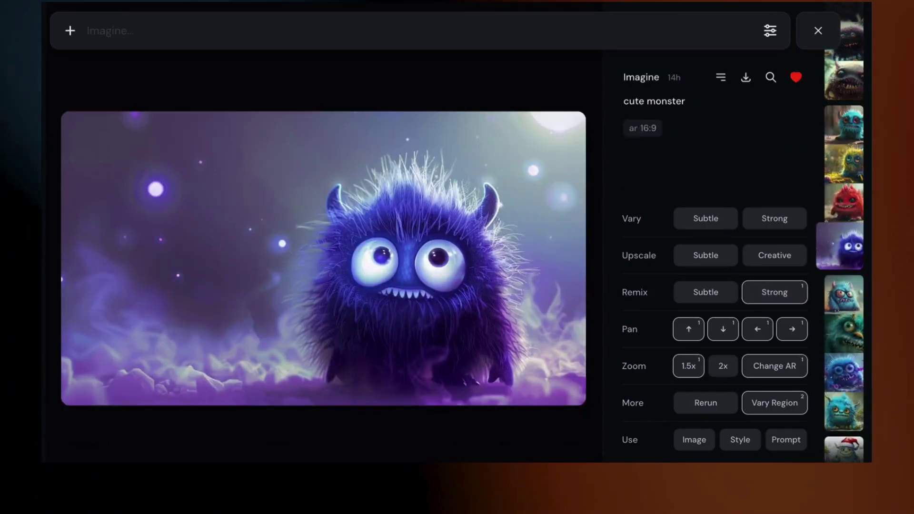
pyautogui.click(817, 31)
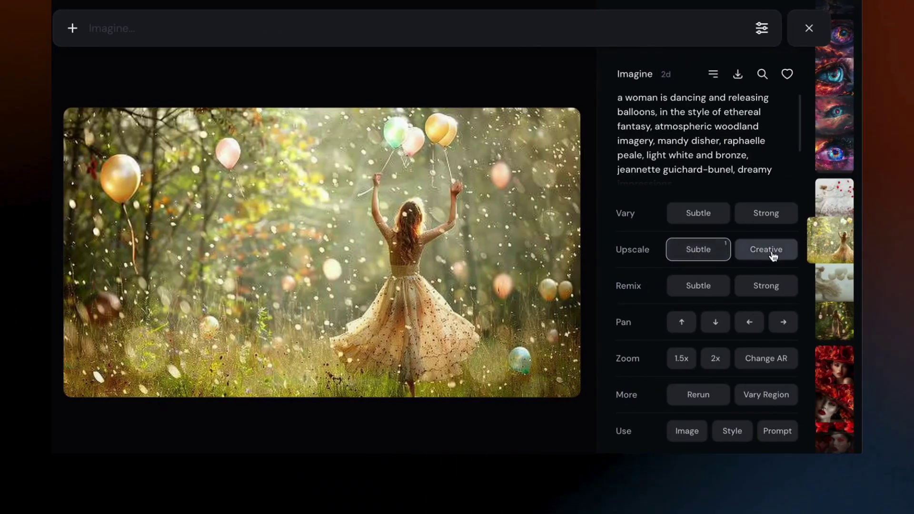
# Step: Queue an Upscale Creative job for the balloon-dancing woman image, then close it
pyautogui.click(775, 256)
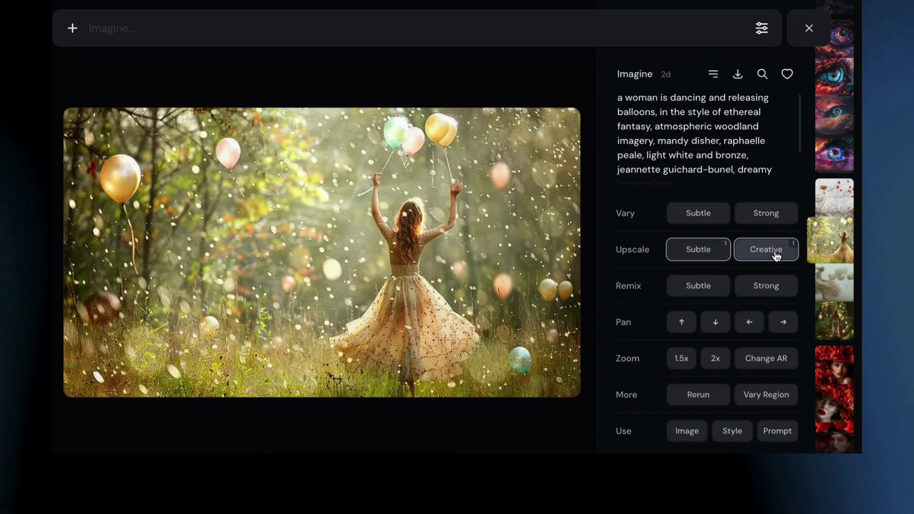
pyautogui.click(811, 28)
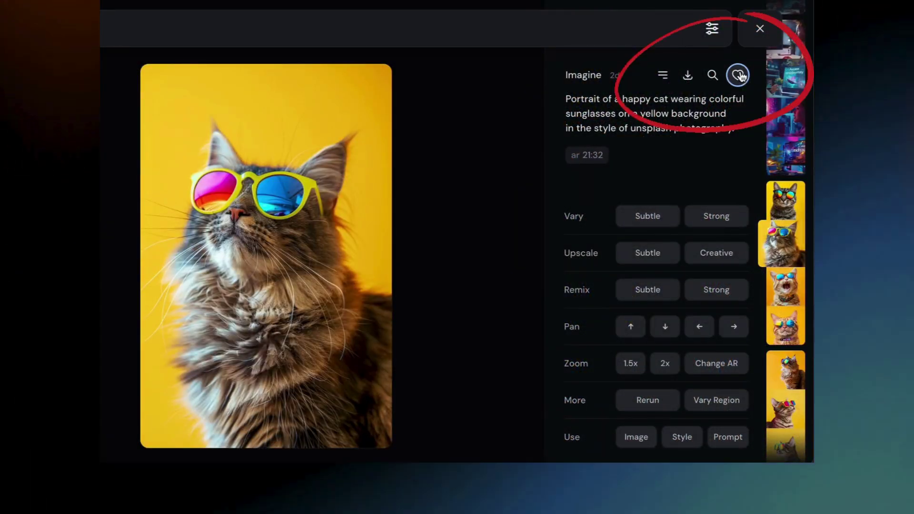
# Step: Browse forward through the sunglasses cat images and like the side-view cat
pyautogui.press('Right')
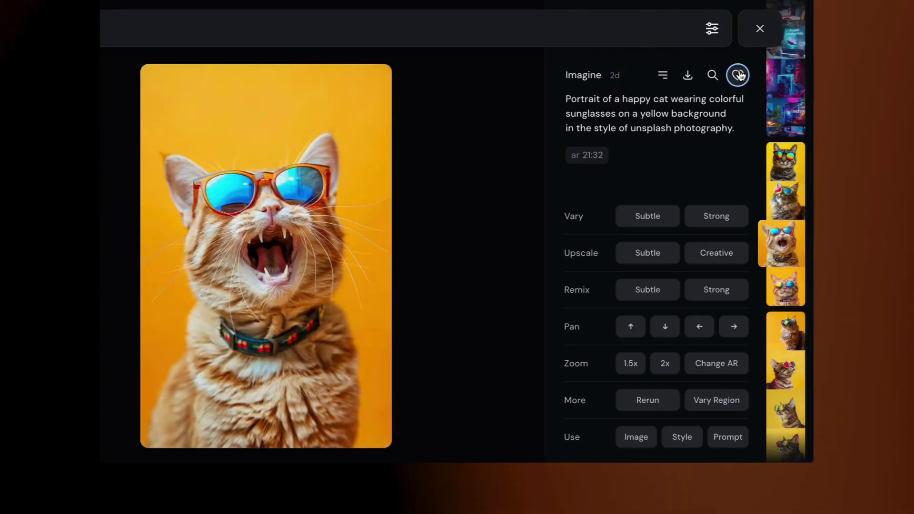
pyautogui.press('Right')
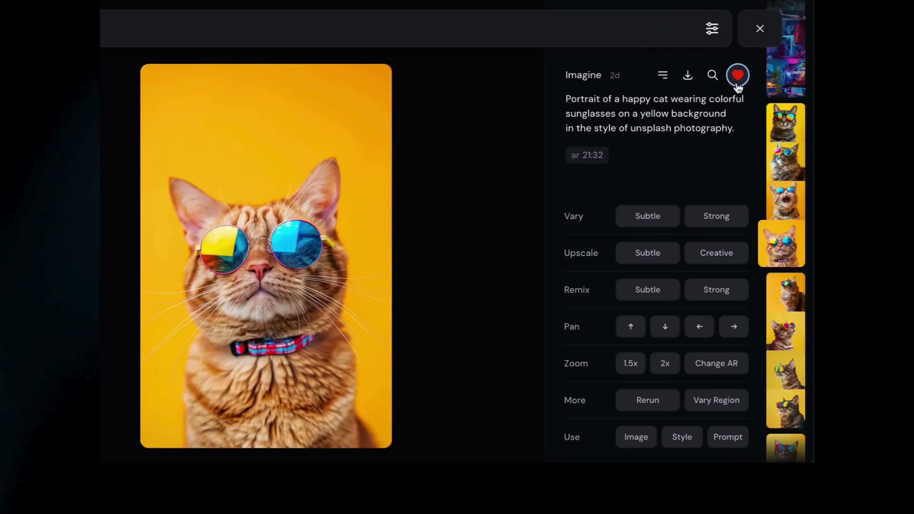
pyautogui.press('Right')
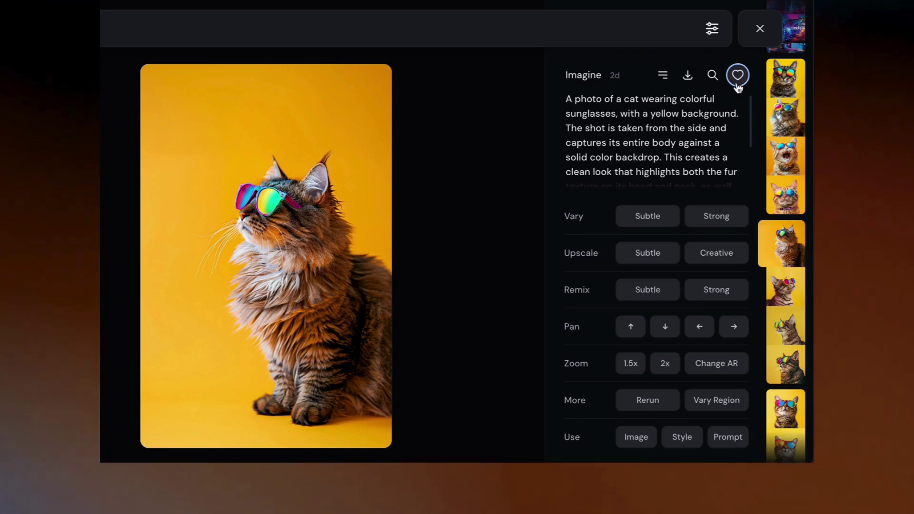
pyautogui.click(737, 75)
pyautogui.press('Right')
pyautogui.press('Right')
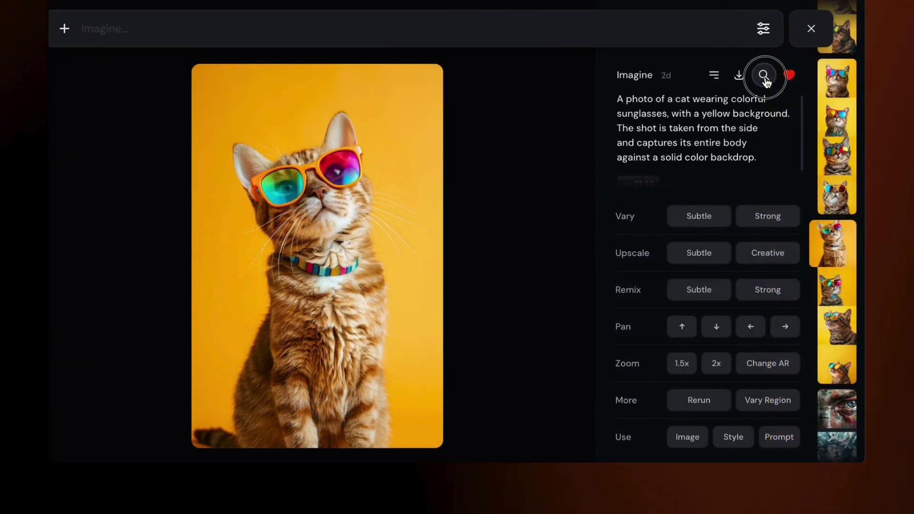
# Step: Search for images similar to the cat photo, preview the pink-glasses cat, then open the grey-hoodie cat
pyautogui.click(763, 76)
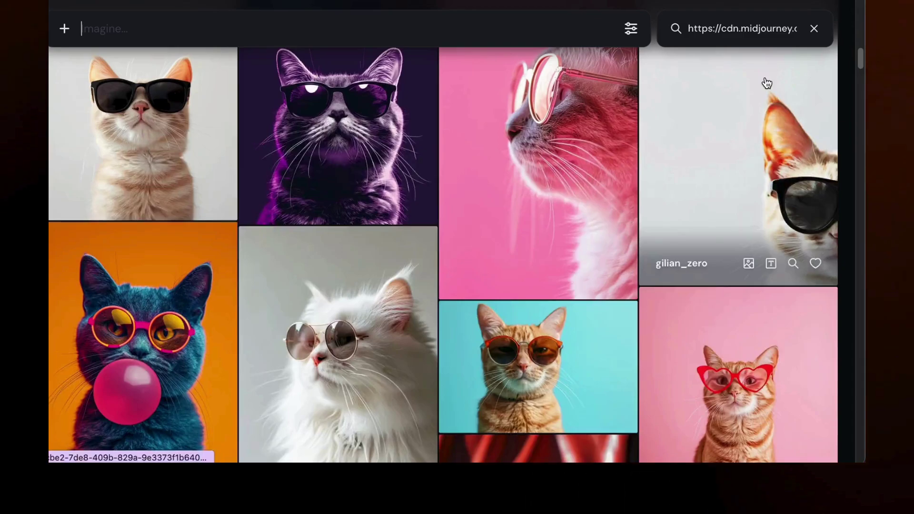
pyautogui.scroll(15, 738, 208)
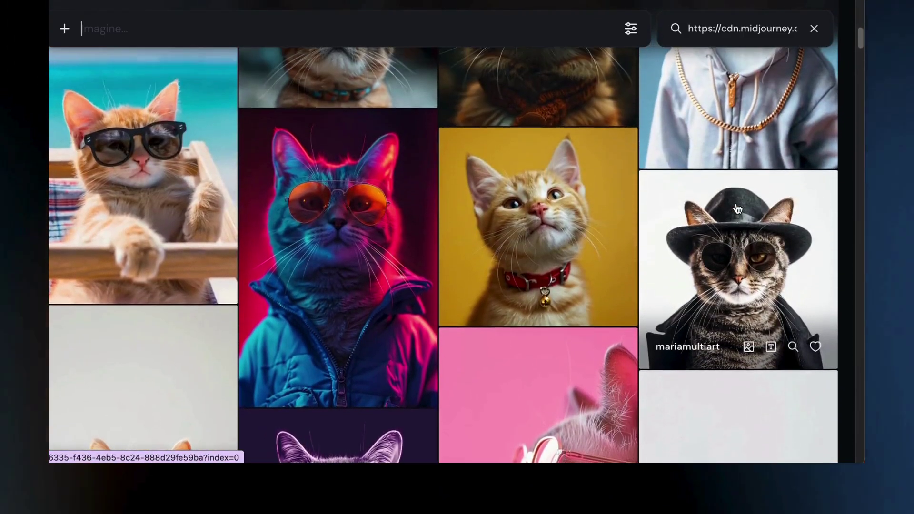
pyautogui.scroll(5, 738, 209)
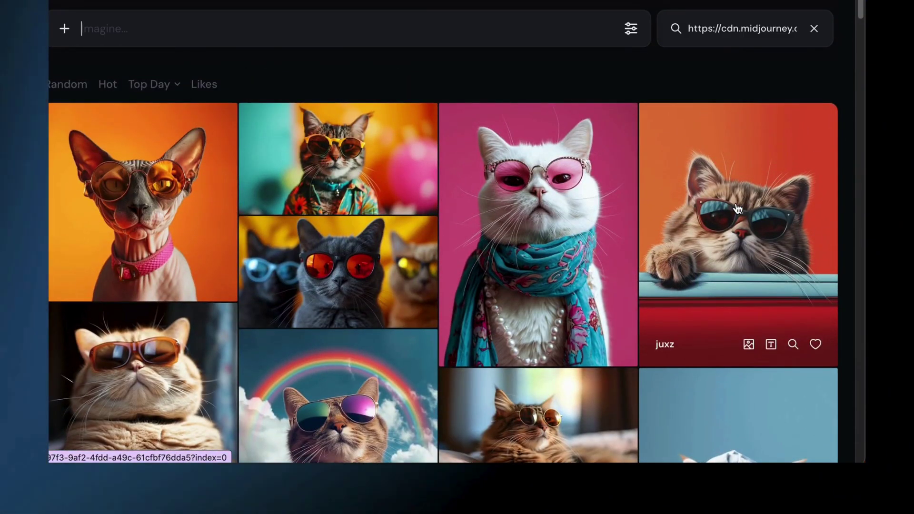
pyautogui.click(557, 191)
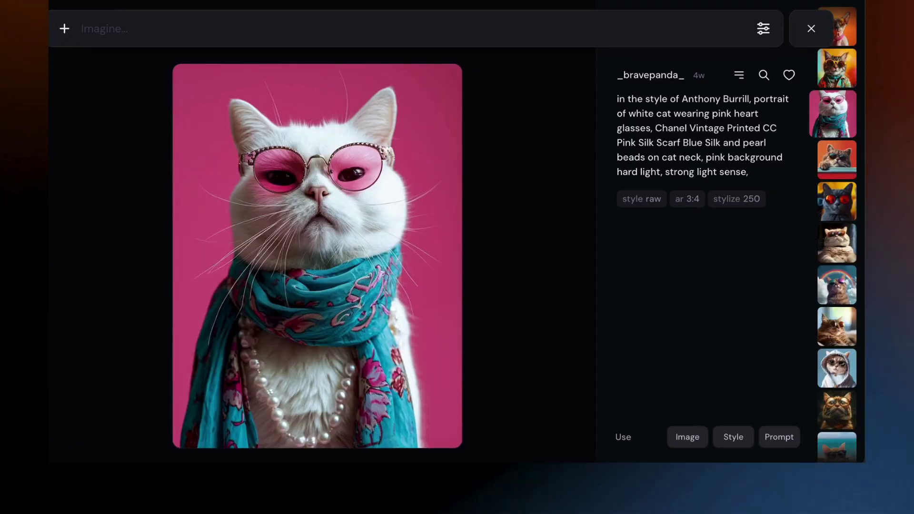
pyautogui.click(519, 284)
pyautogui.scroll(-10, 532, 294)
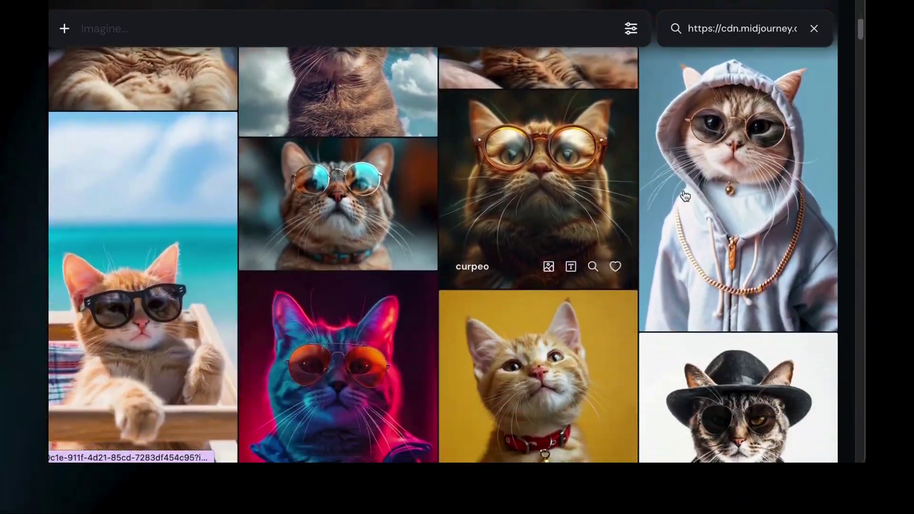
pyautogui.click(733, 174)
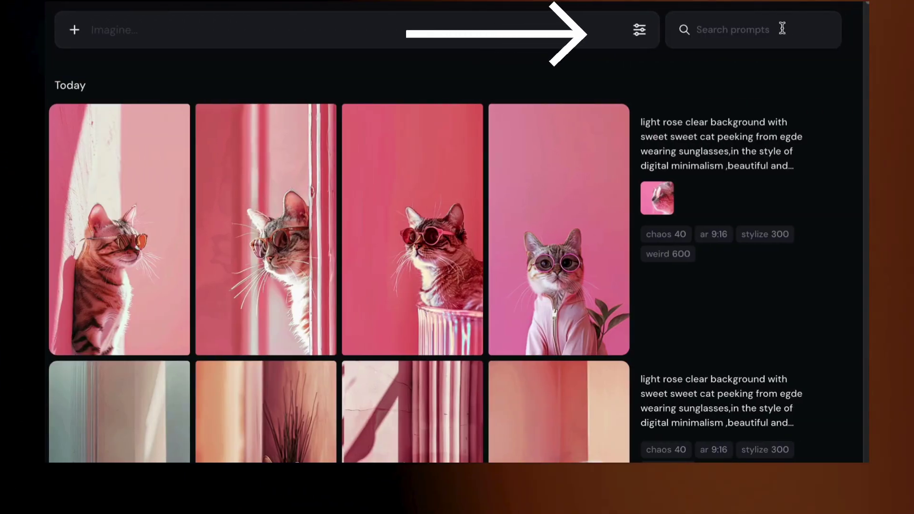
# Step: Search created image prompts for 'fish' and scroll through the fish results
pyautogui.click(781, 27)
pyautogui.write('fish')
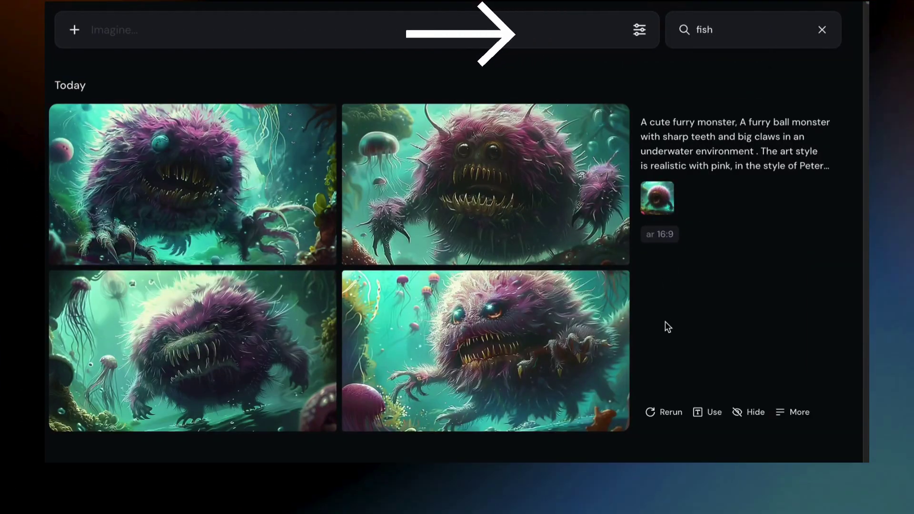
pyautogui.scroll(-10, 666, 327)
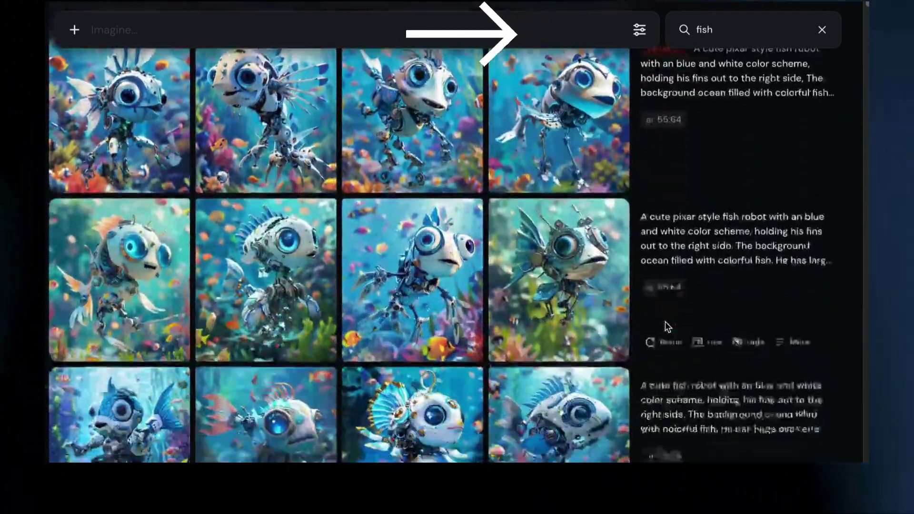
pyautogui.scroll(-10, 664, 321)
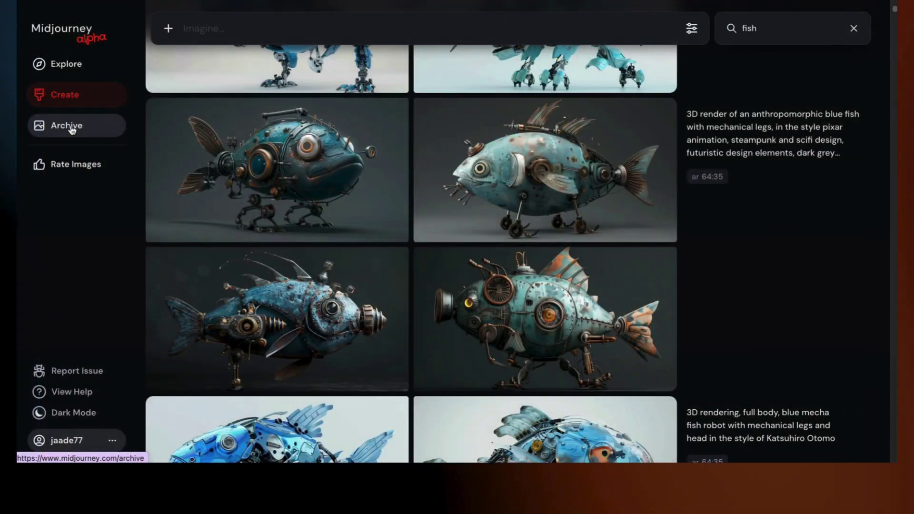
# Step: Open the Archive and try Select all for Today, then clear the selection
pyautogui.click(72, 130)
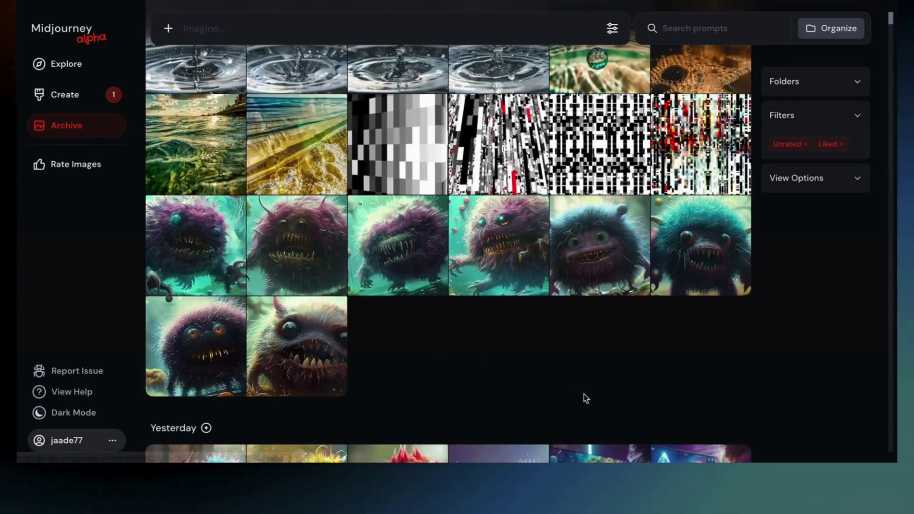
pyautogui.scroll(10, 583, 394)
pyautogui.scroll(8, 601, 366)
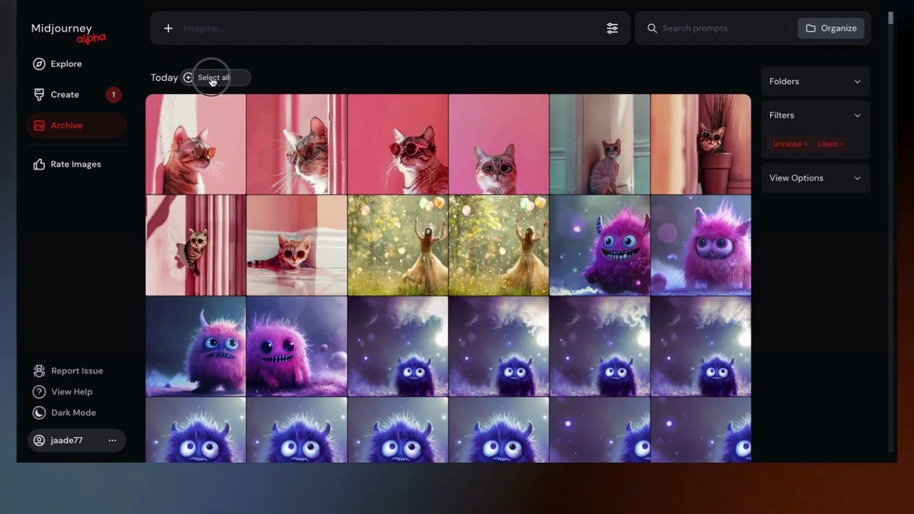
pyautogui.click(213, 79)
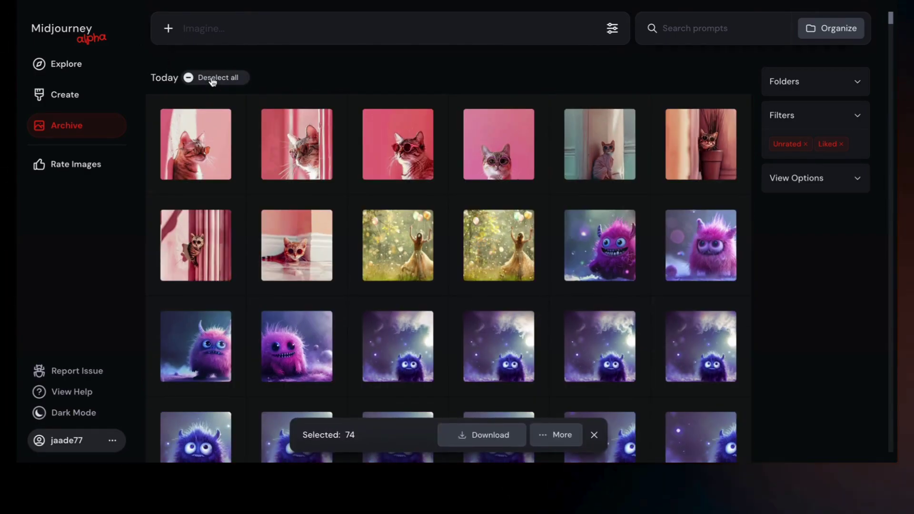
pyautogui.click(213, 79)
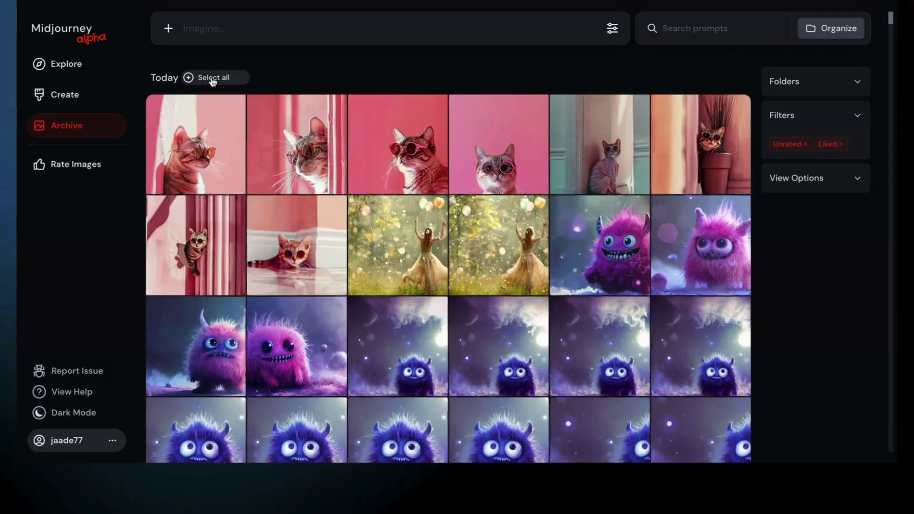
# Step: Select the balloon dancer and water-drop images in the Archive
pyautogui.keyDown('shift'); pyautogui.click(512, 272); pyautogui.keyUp('shift')
pyautogui.scroll(-10, 665, 336)
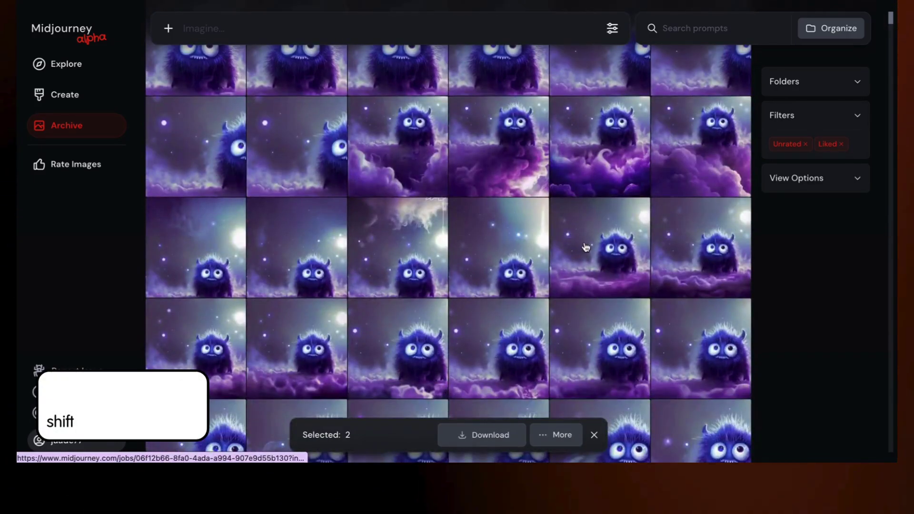
pyautogui.scroll(-10, 586, 246)
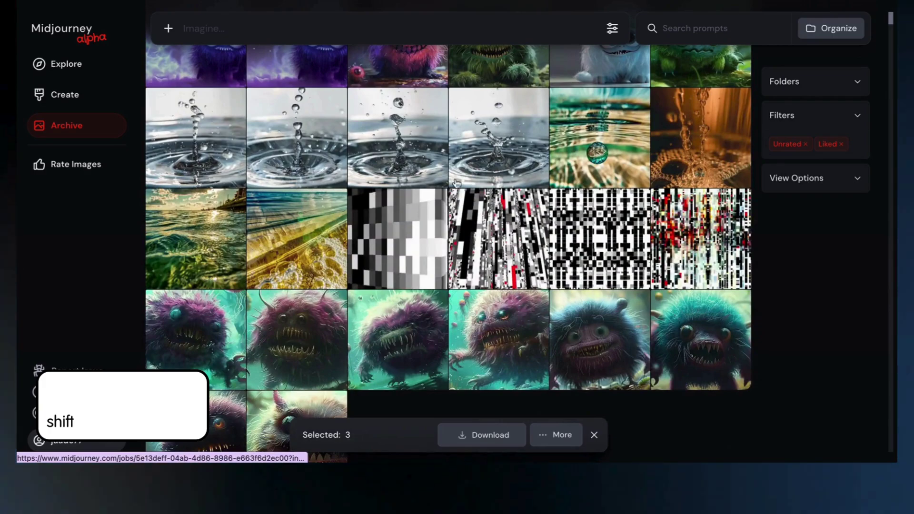
pyautogui.keyDown('shift'); pyautogui.click(412, 160); pyautogui.keyUp('shift')
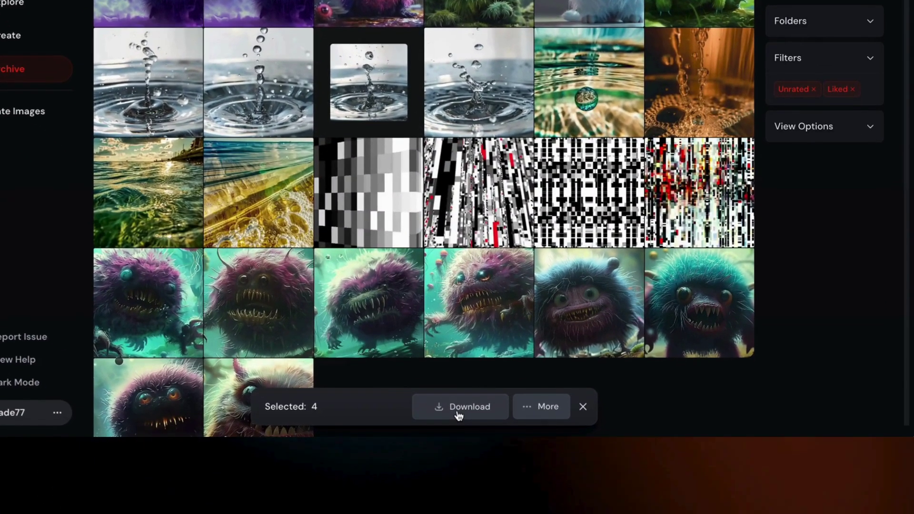
# Step: View the available folders through Add to Folder, then expand the Folders panel to list them all
pyautogui.click(538, 407)
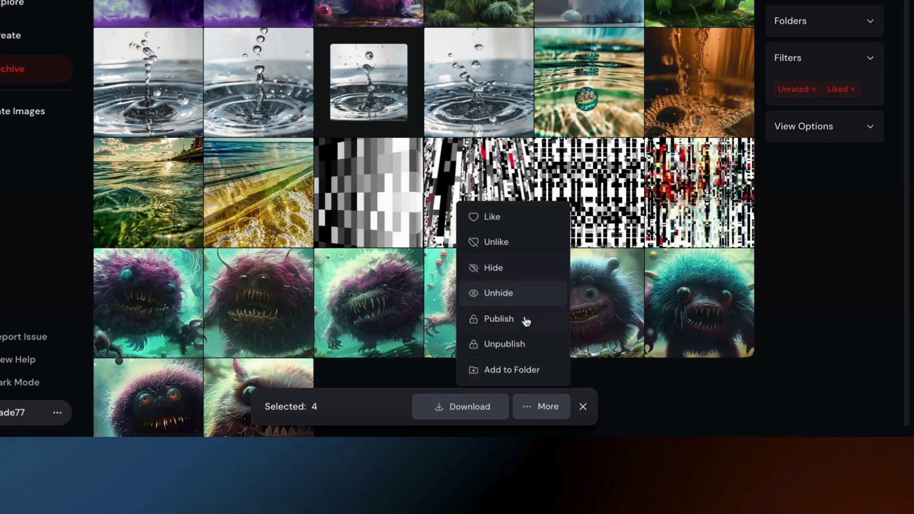
pyautogui.click(538, 375)
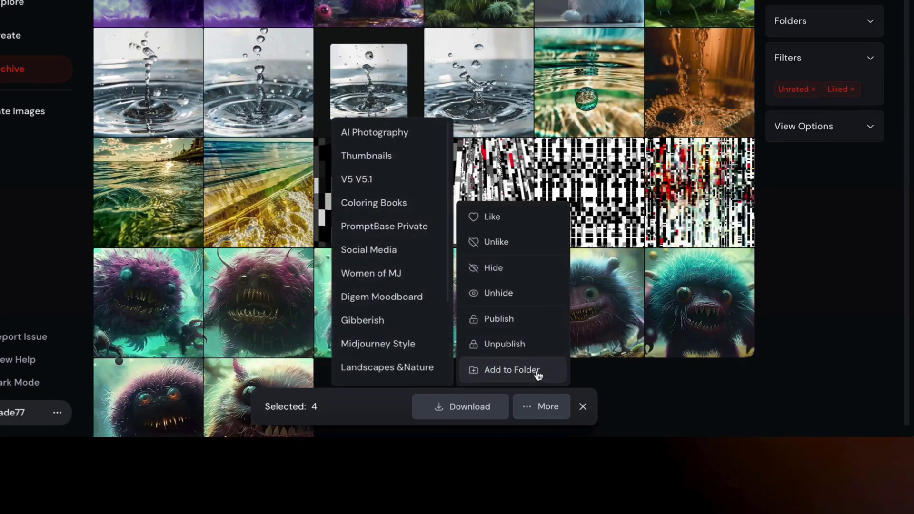
pyautogui.click(537, 375)
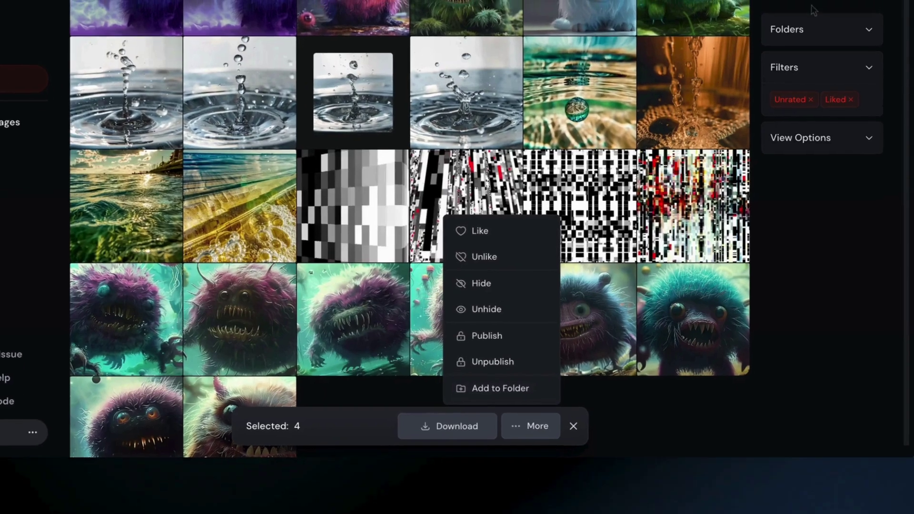
pyautogui.click(863, 22)
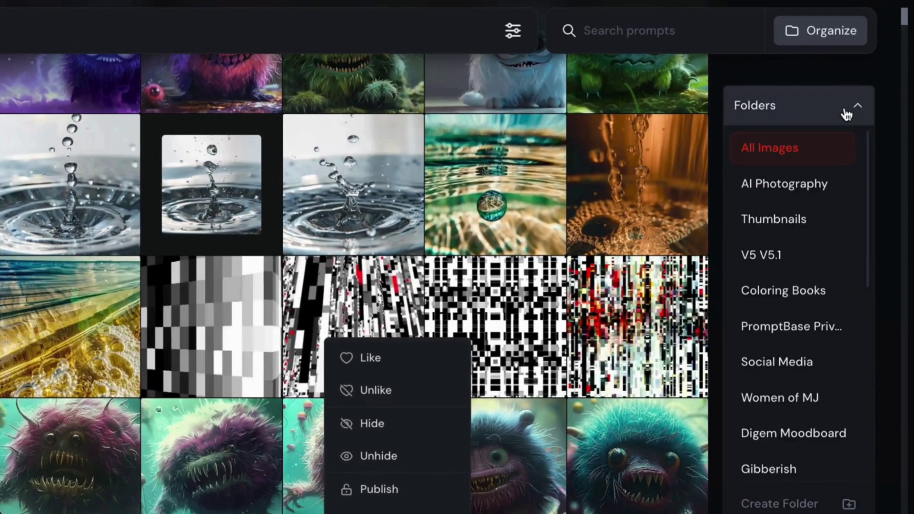
# Step: Scroll through the Folders list and start creating a new folder
pyautogui.scroll(-1, 847, 388)
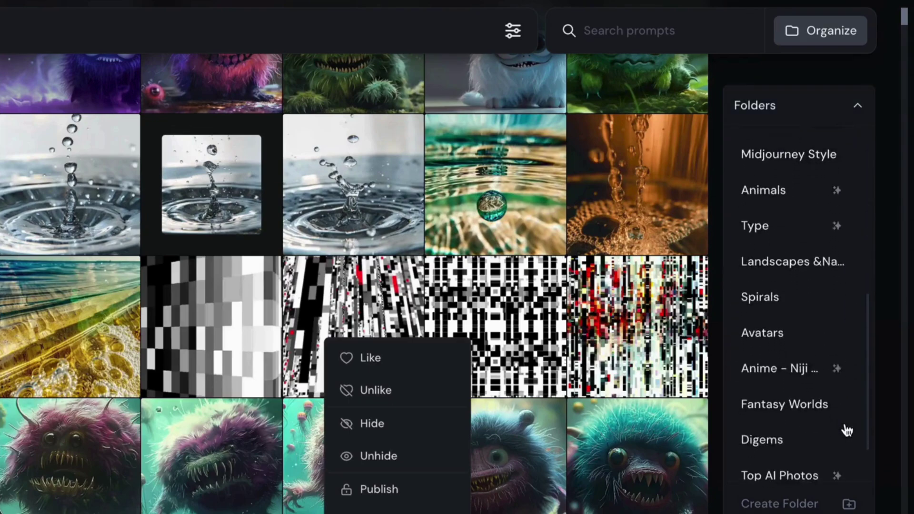
pyautogui.scroll(-2, 846, 418)
pyautogui.scroll(5, 838, 362)
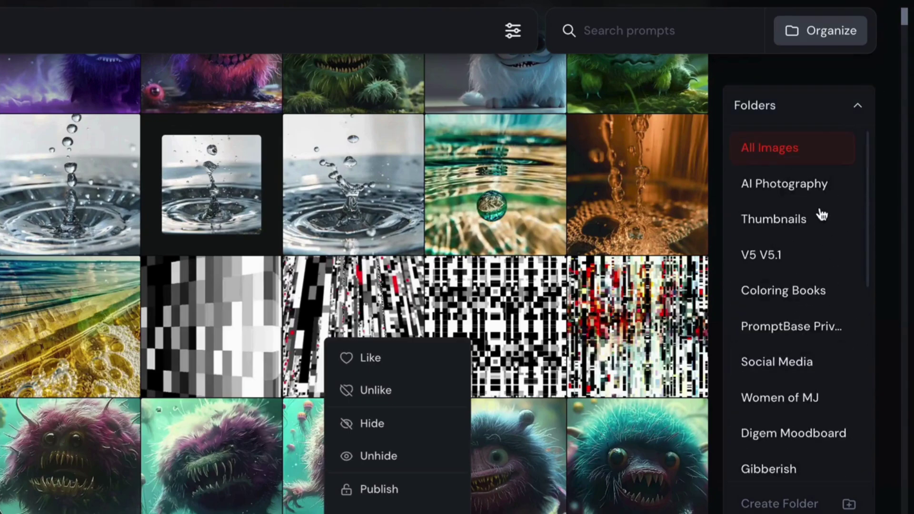
pyautogui.click(814, 508)
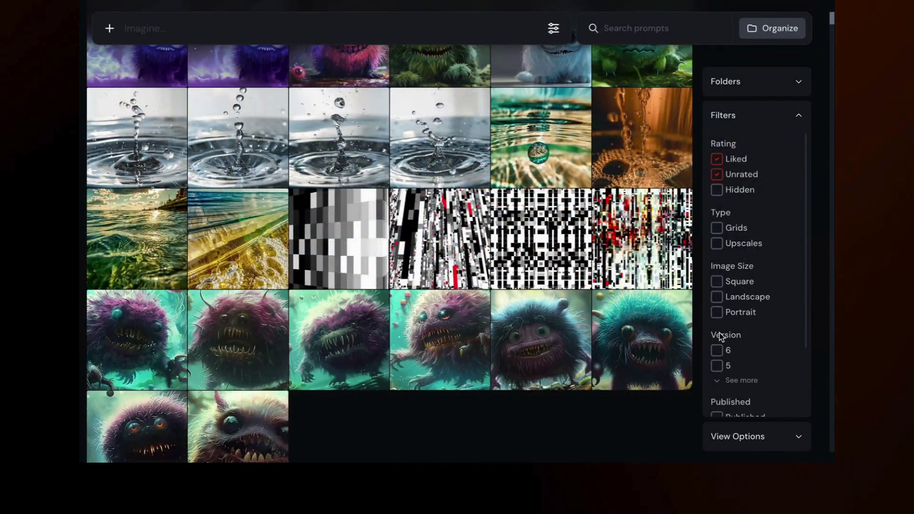
# Step: Turn off Unrated and try the Upscaled, Square and version 5 filters, briefly testing Tiled and Raw
pyautogui.click(717, 175)
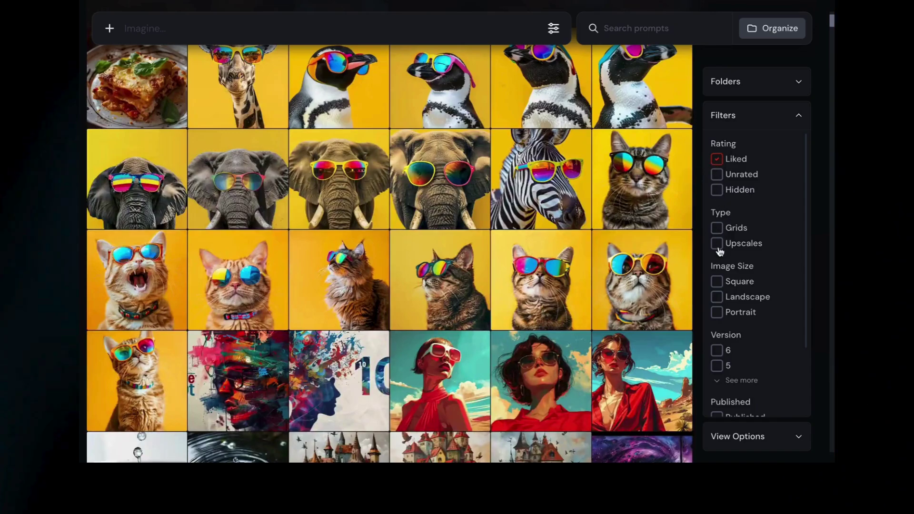
pyautogui.click(717, 245)
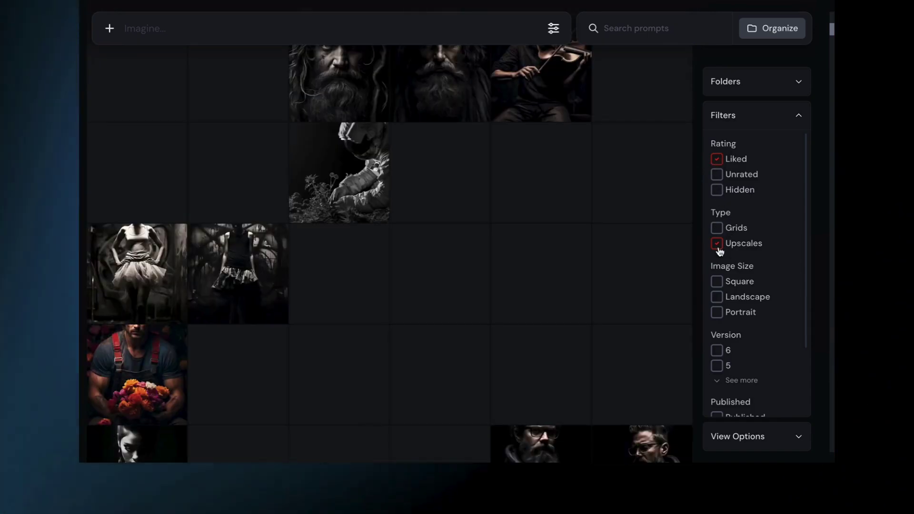
pyautogui.scroll(-2, 736, 286)
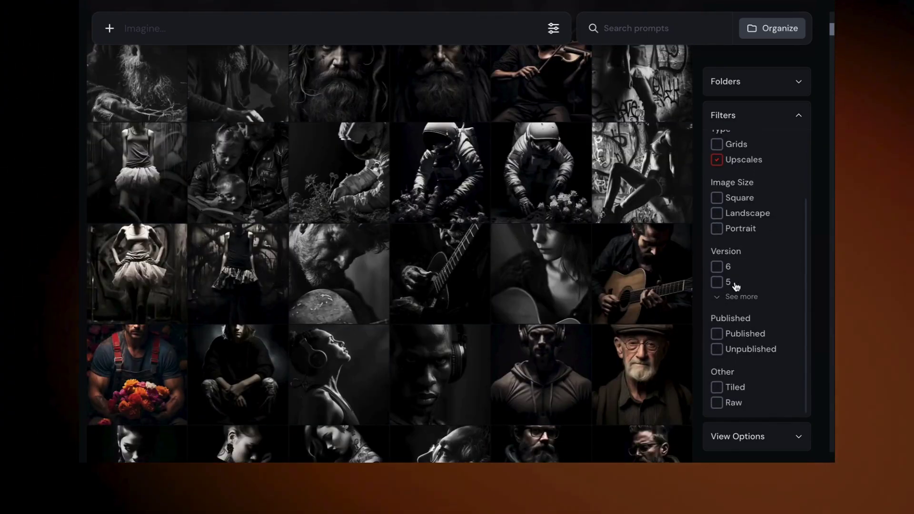
pyautogui.click(717, 198)
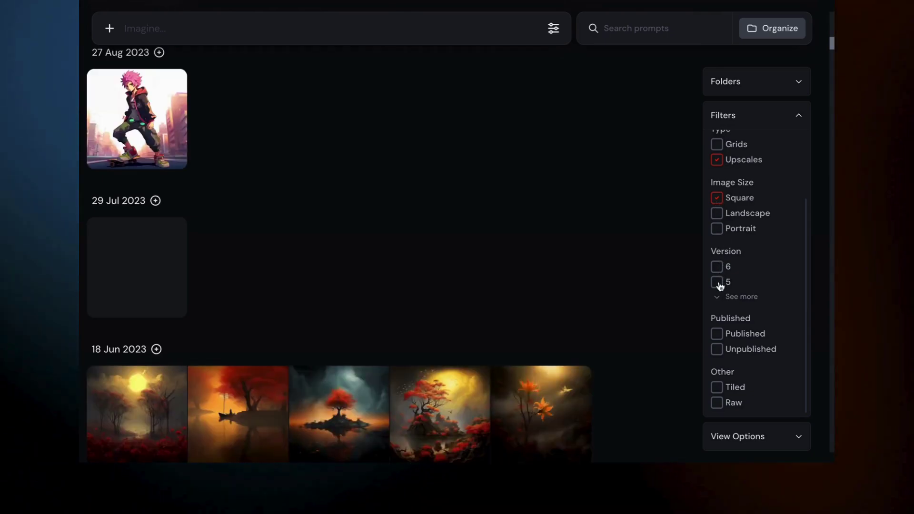
pyautogui.click(717, 281)
pyautogui.scroll(-3, 740, 301)
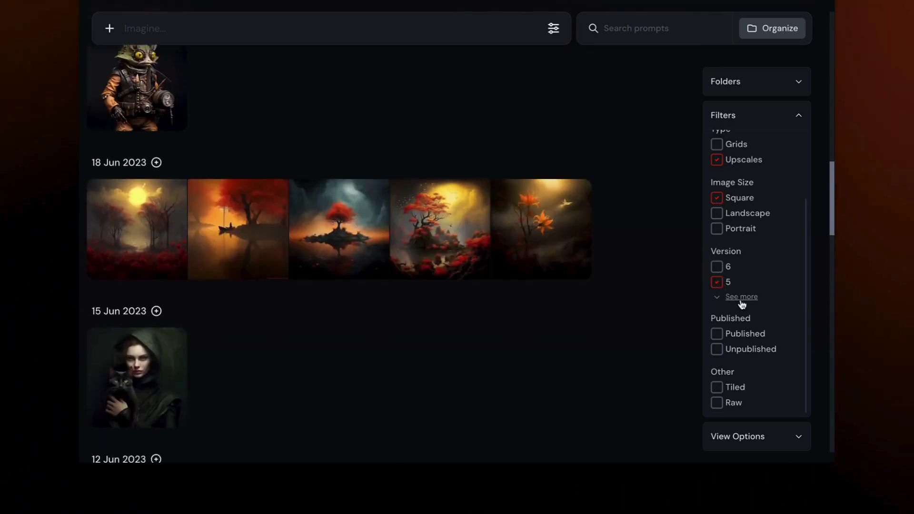
pyautogui.click(719, 389)
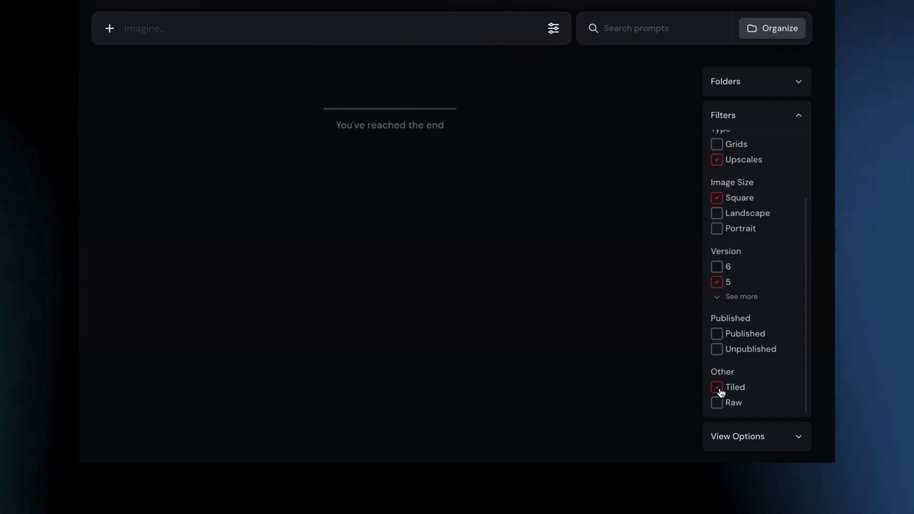
pyautogui.click(717, 388)
pyautogui.click(717, 402)
pyautogui.click(717, 403)
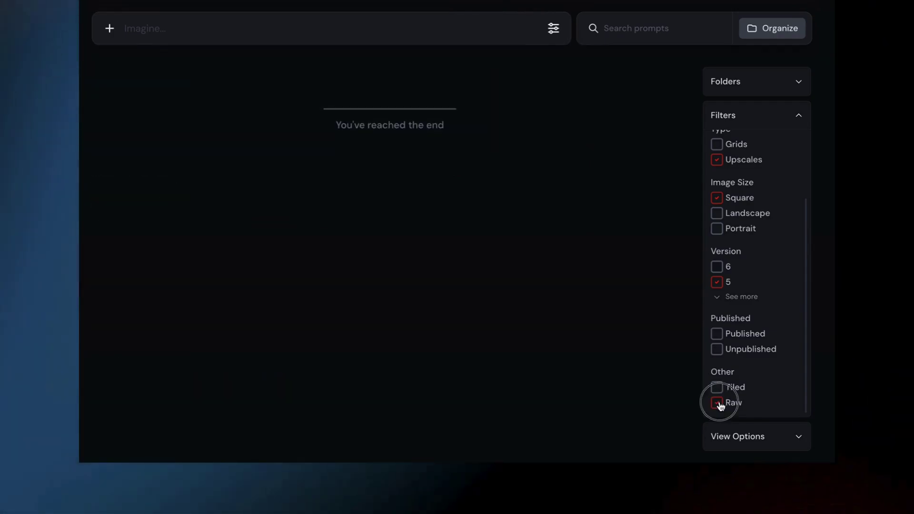
pyautogui.scroll(2, 736, 301)
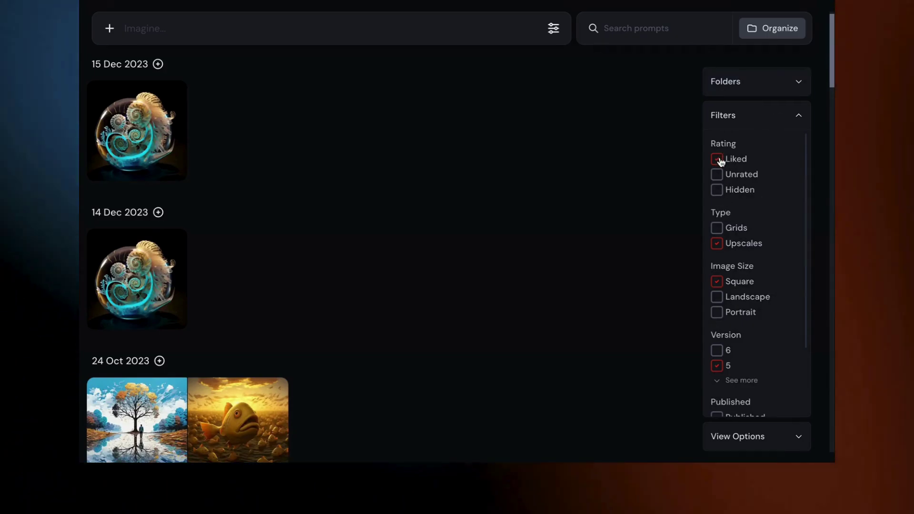
# Step: Clear the Liked, Upscaled, Square and version 5 filters, leaving only Hidden checked
pyautogui.click(718, 159)
pyautogui.click(718, 190)
pyautogui.click(717, 244)
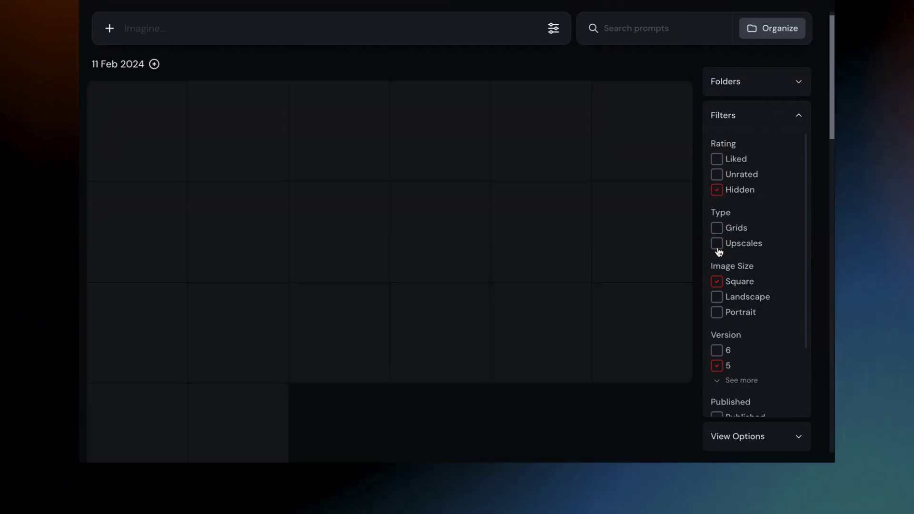
pyautogui.click(717, 281)
pyautogui.click(717, 366)
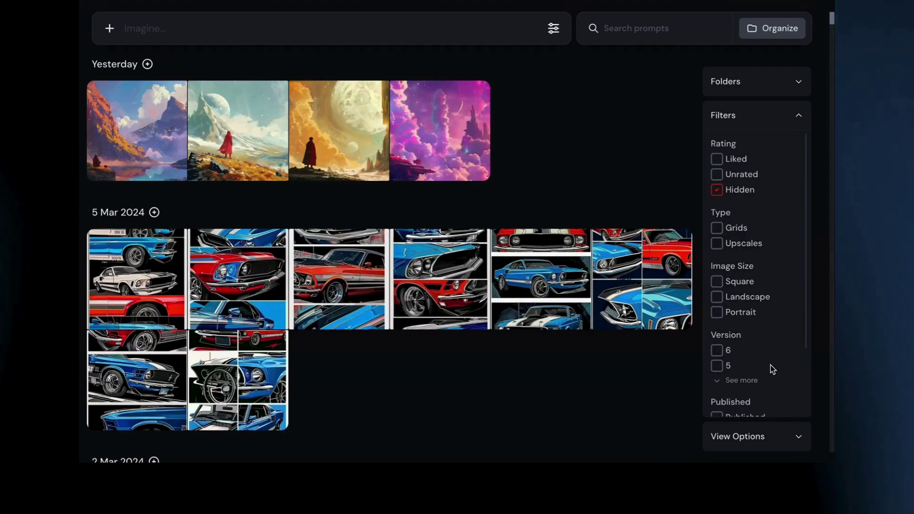
pyautogui.scroll(-2, 762, 255)
pyautogui.scroll(2, 755, 237)
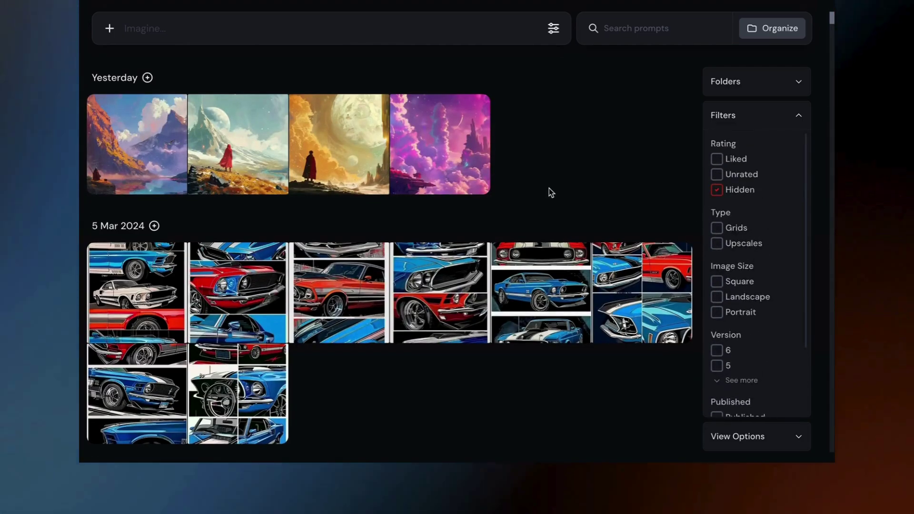
# Step: Open the pink cloud-castle image and unhide it
pyautogui.click(450, 137)
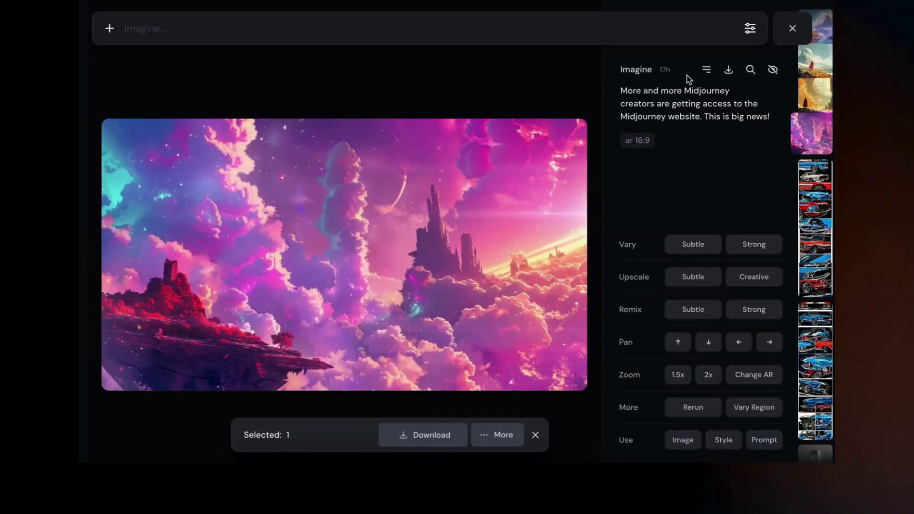
pyautogui.click(706, 70)
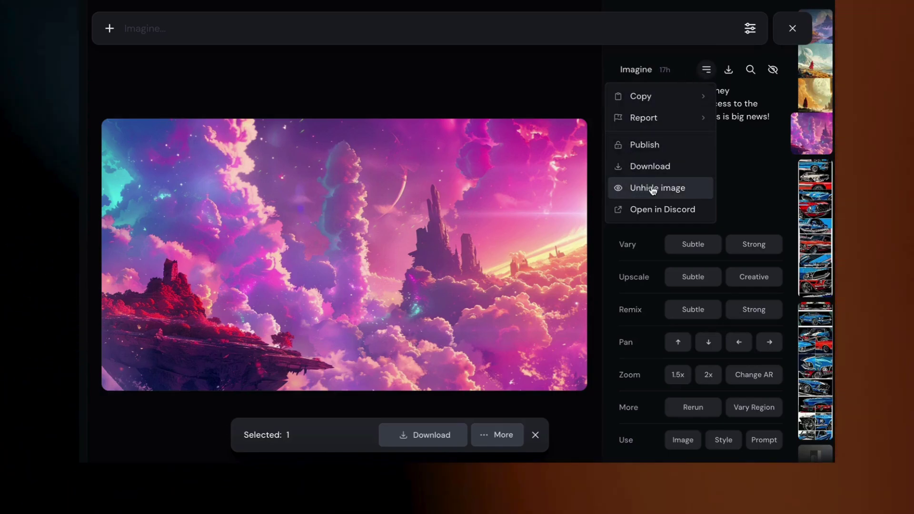
pyautogui.click(653, 189)
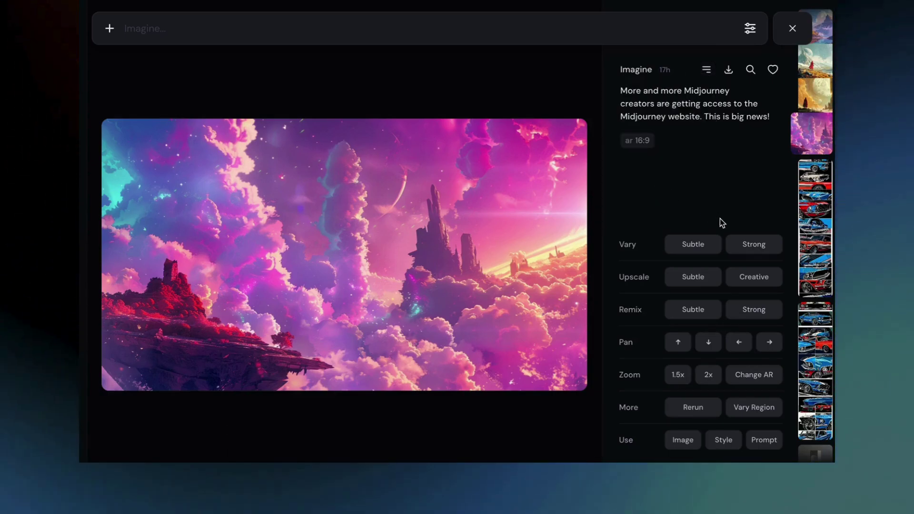
# Step: Return to the archive, collapse Filters and remove the Hidden filter chip
pyautogui.click(792, 28)
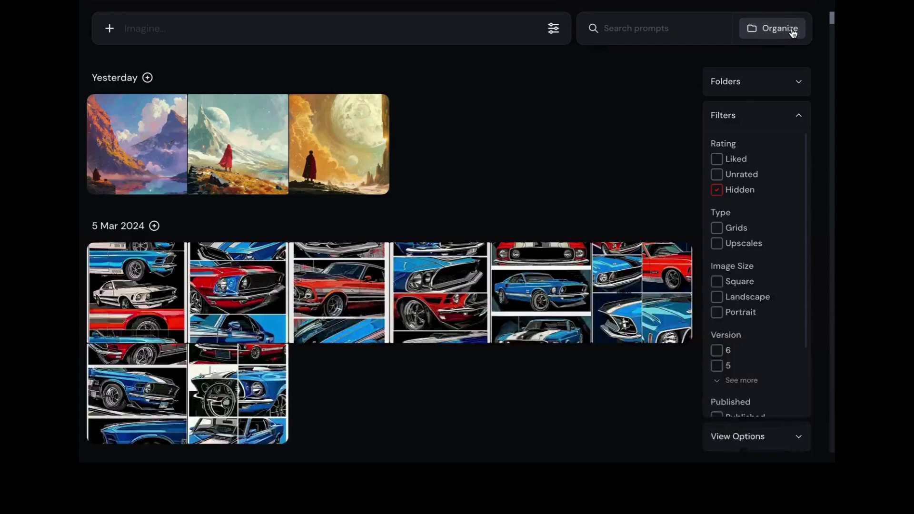
pyautogui.click(799, 116)
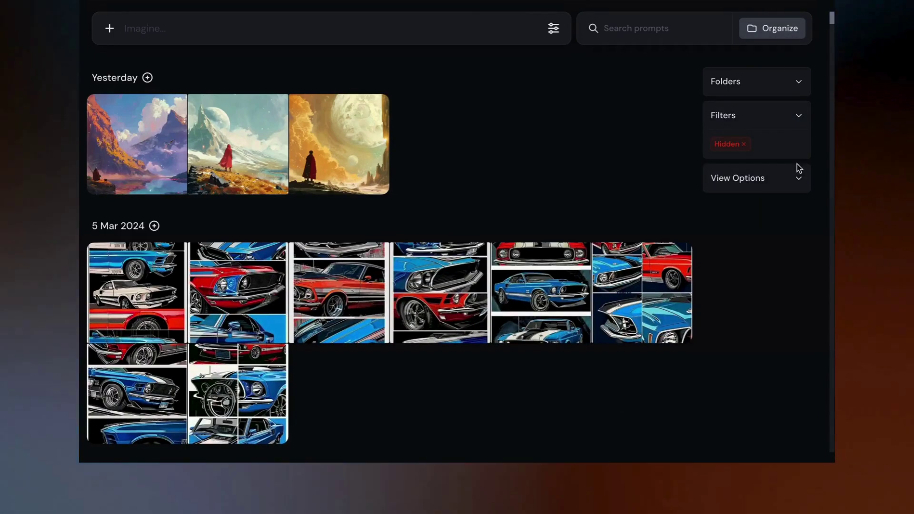
pyautogui.click(799, 180)
pyautogui.click(744, 144)
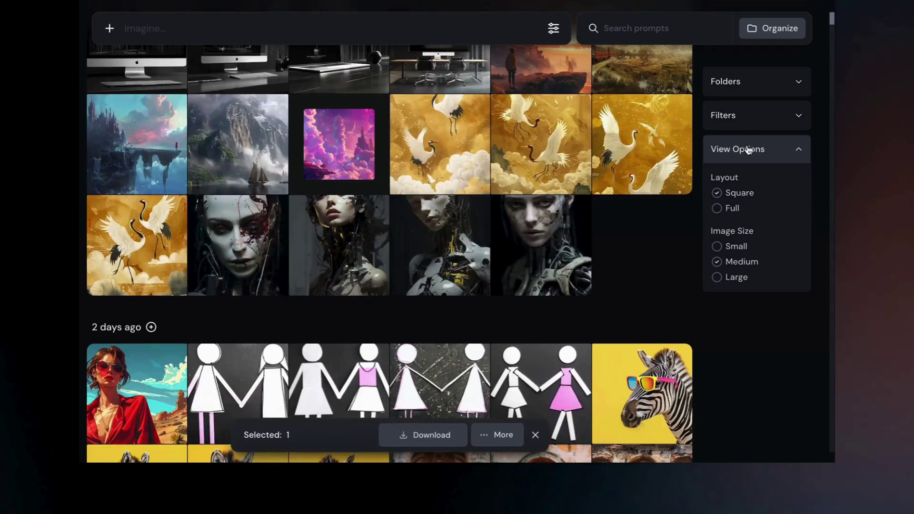
# Step: Try Full and Square layouts and Small, Large and Medium sizes, leaving Square Medium, then open Explore
pyautogui.click(734, 209)
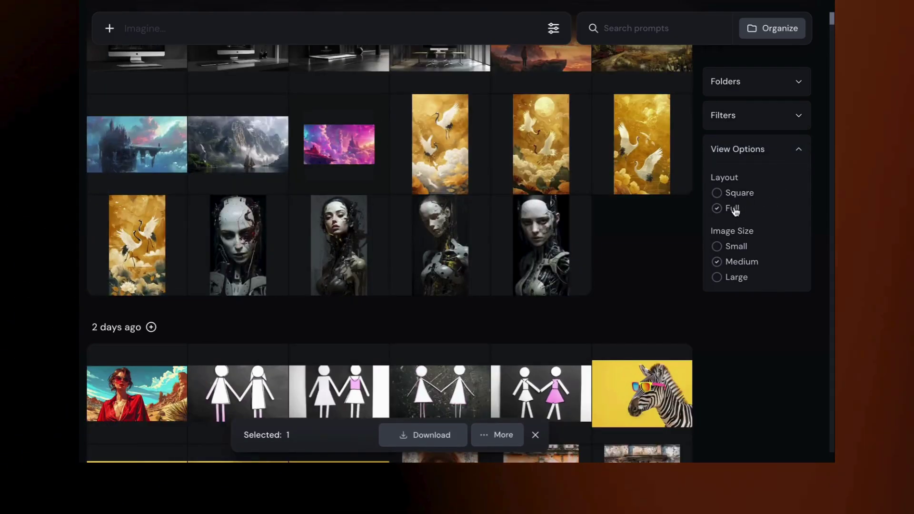
pyautogui.click(735, 194)
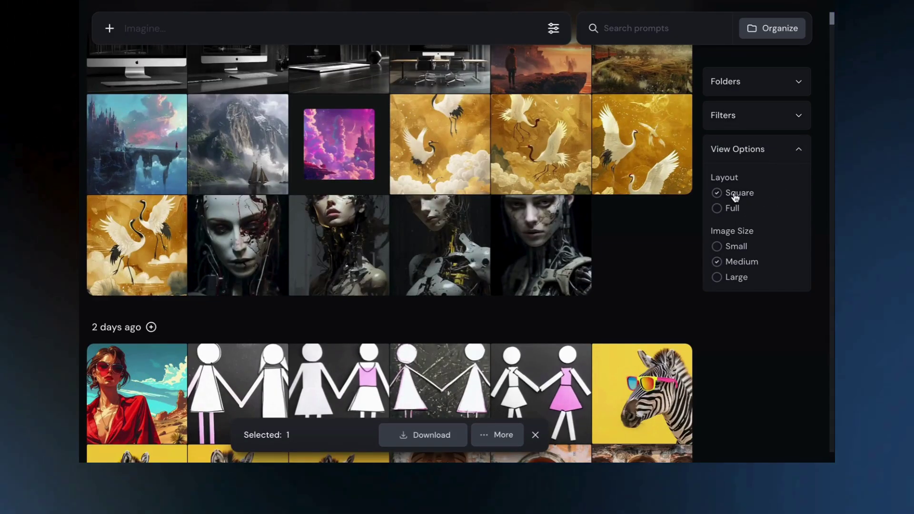
pyautogui.click(738, 247)
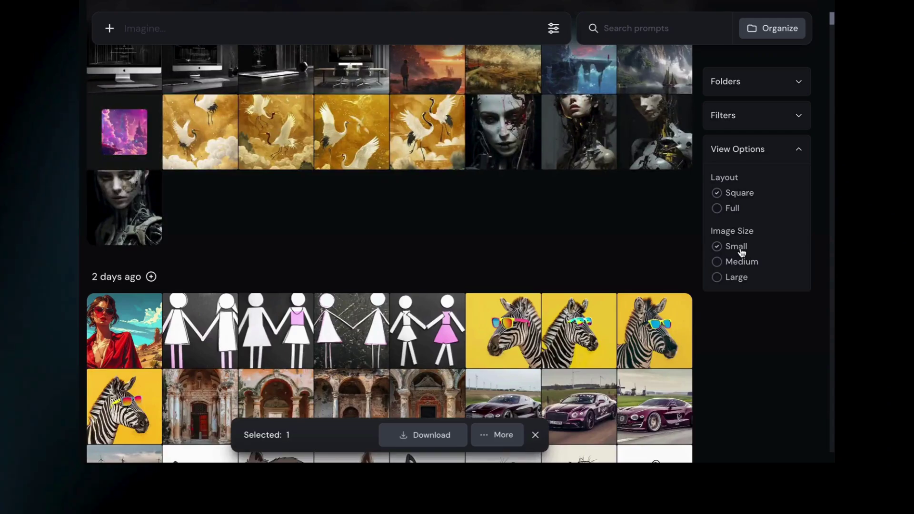
pyautogui.click(746, 279)
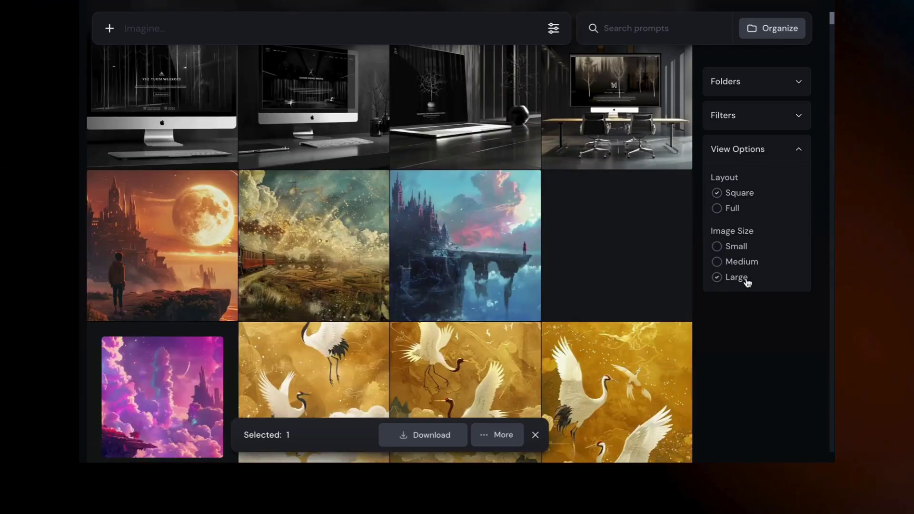
pyautogui.click(740, 262)
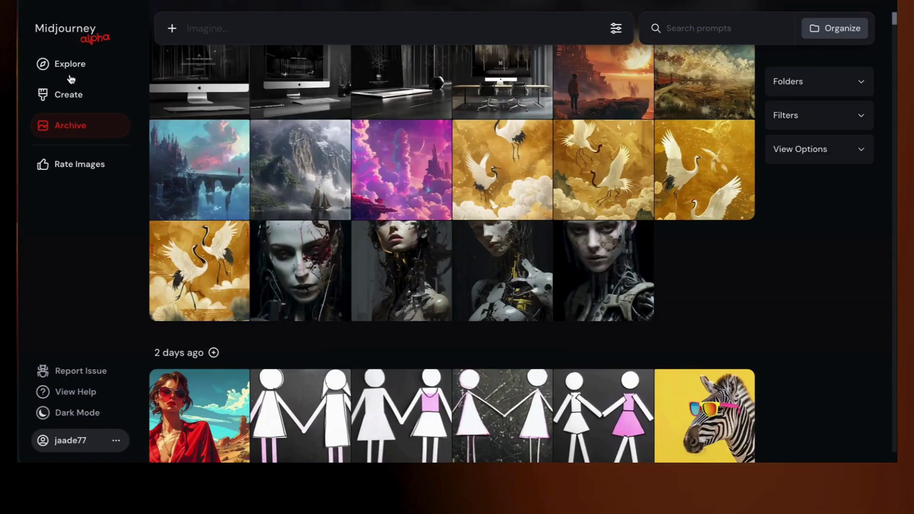
pyautogui.click(70, 67)
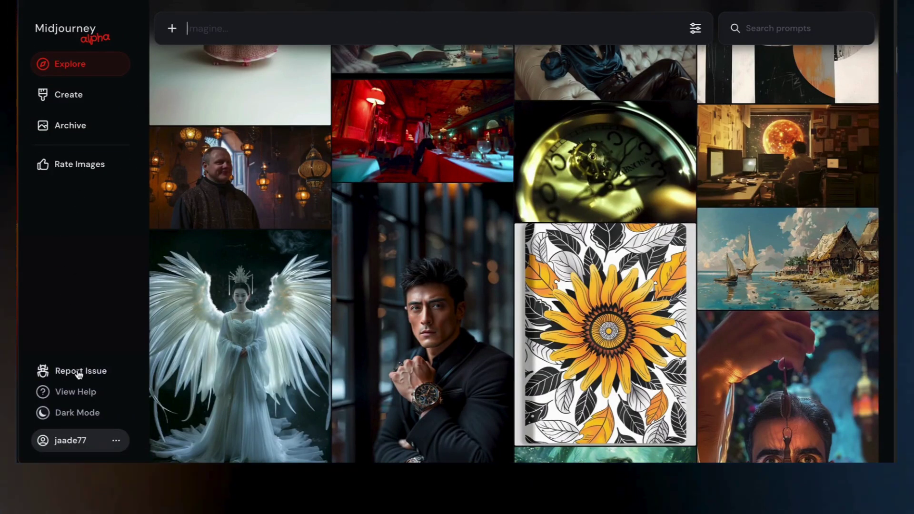
# Step: Open the alpha-ideas-and-bugs Discord channel through Report Issue, then switch to prompt-chat
pyautogui.click(78, 373)
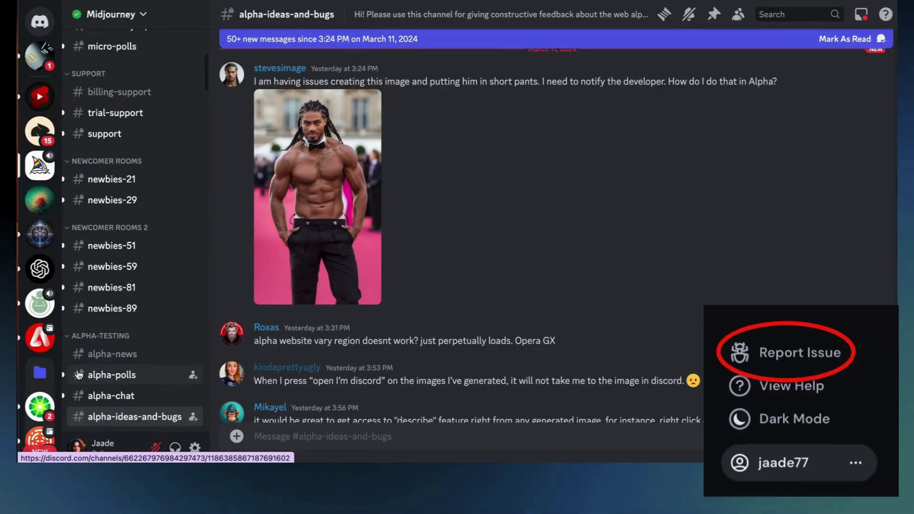
pyautogui.scroll(-10, 95, 303)
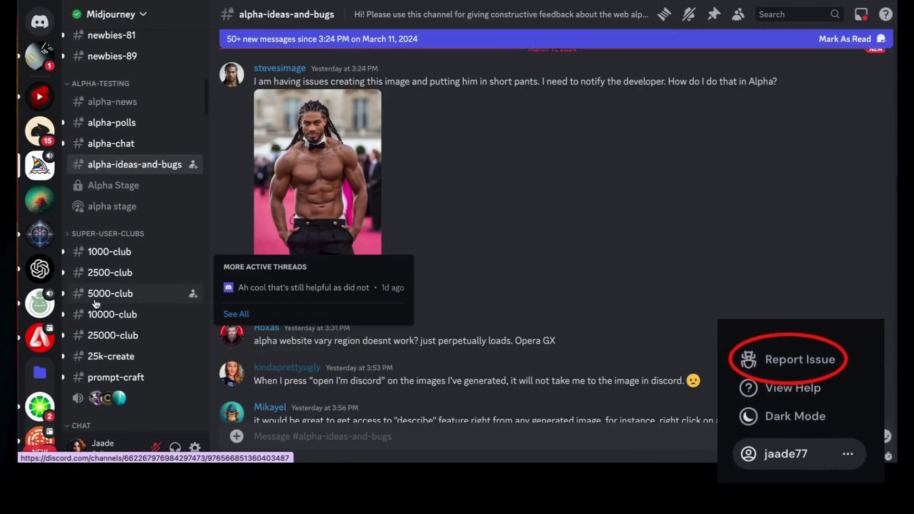
pyautogui.click(109, 312)
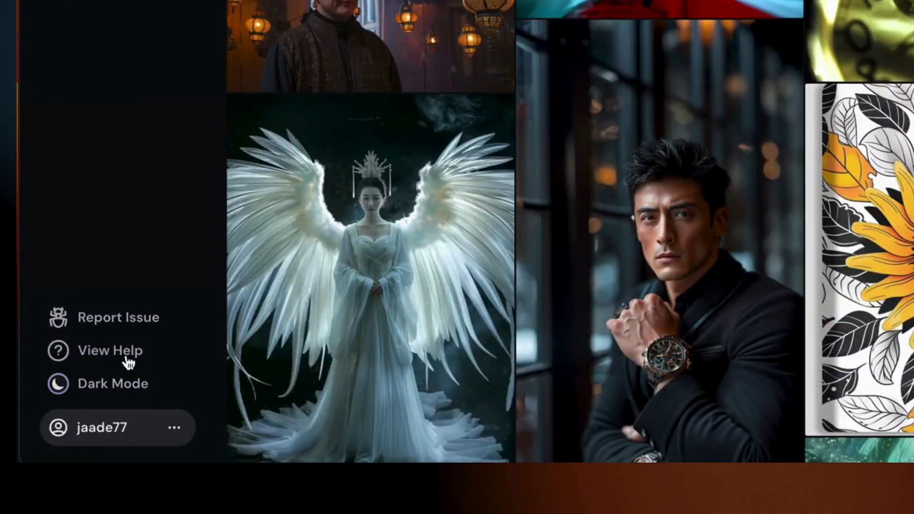
# Step: Open the winged angel image in Explore and submit its prompt with image and style references
pyautogui.click(130, 352)
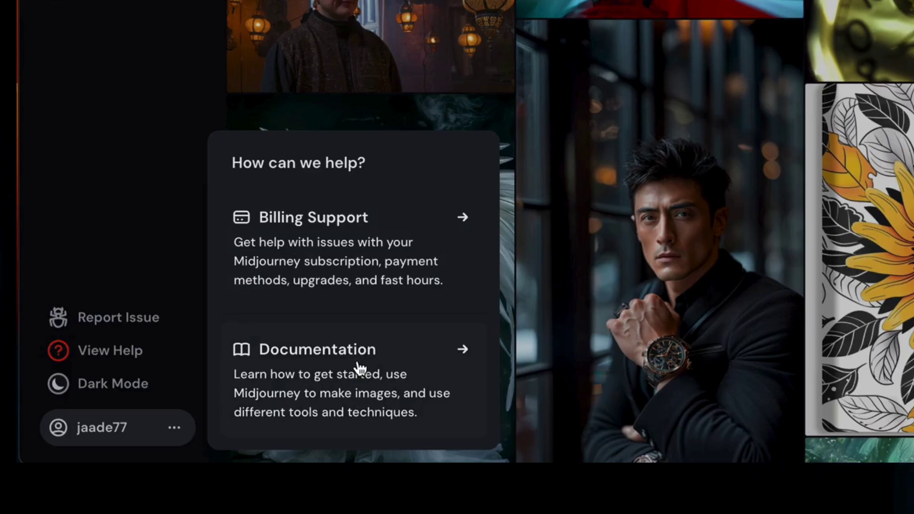
pyautogui.click(69, 64)
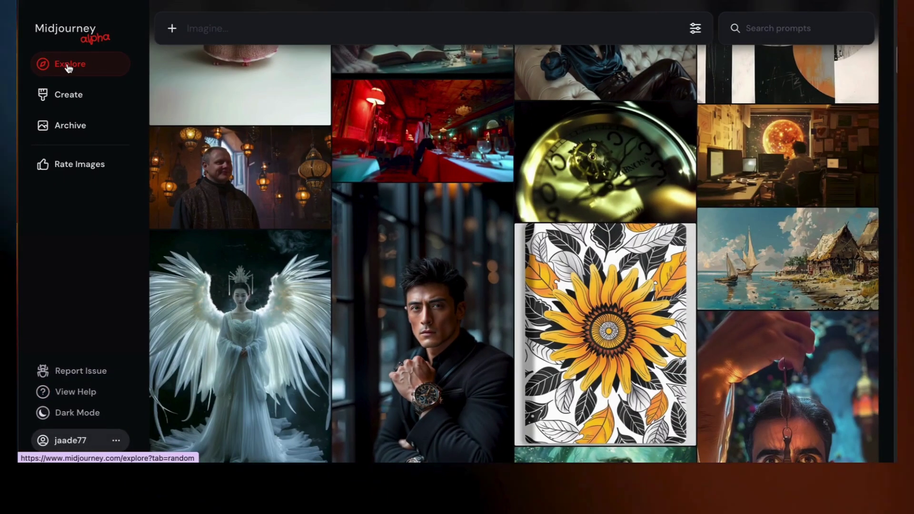
pyautogui.click(262, 300)
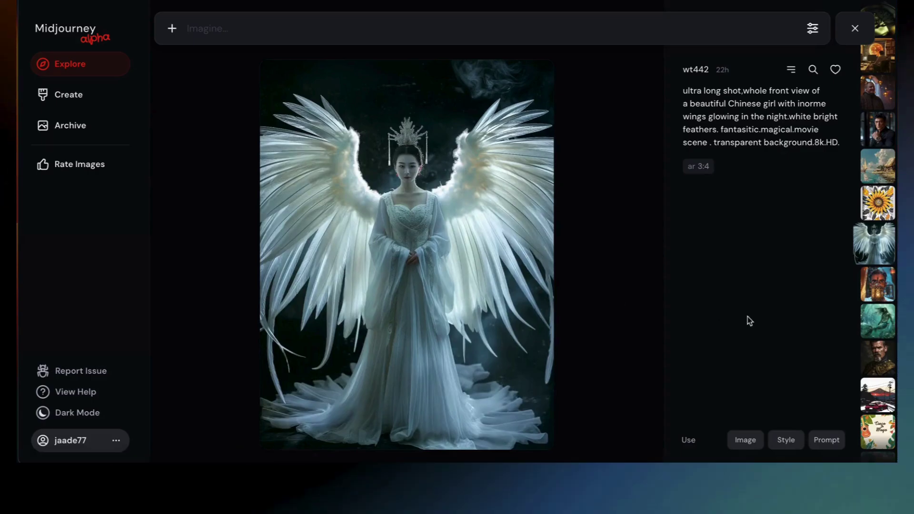
pyautogui.click(826, 439)
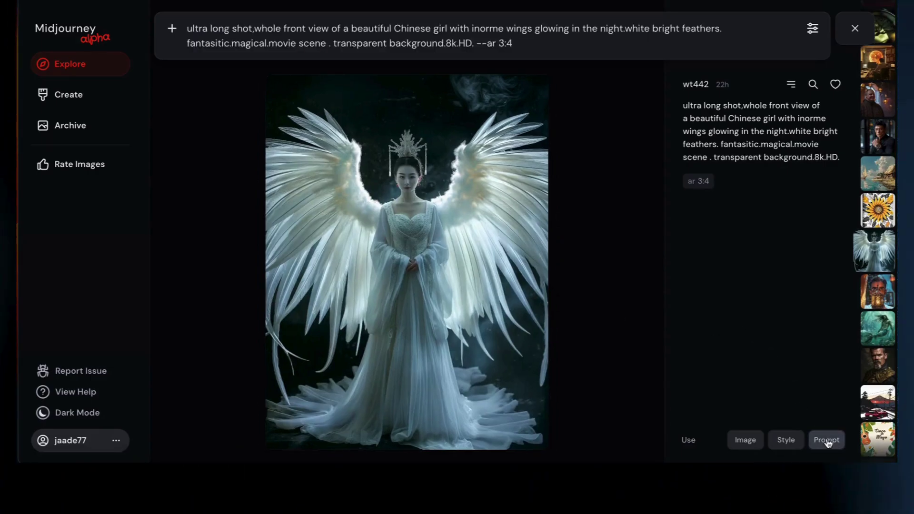
pyautogui.click(752, 444)
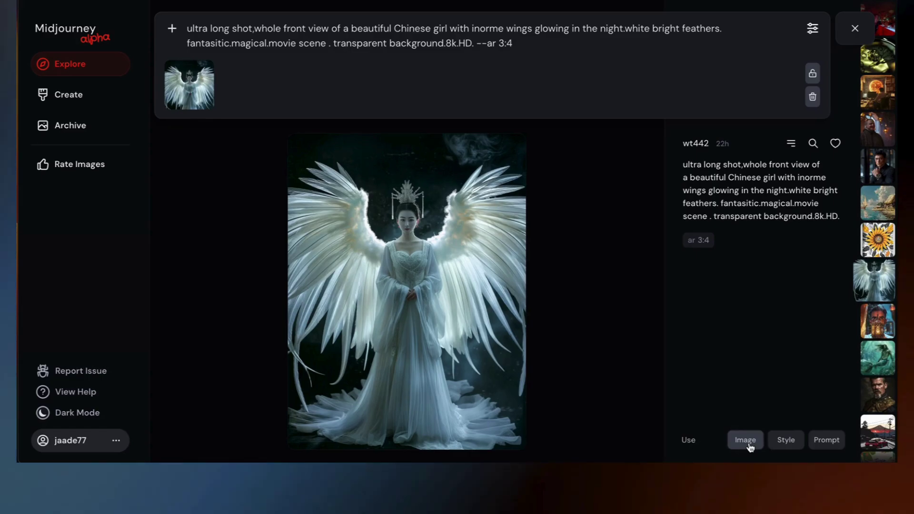
pyautogui.click(787, 440)
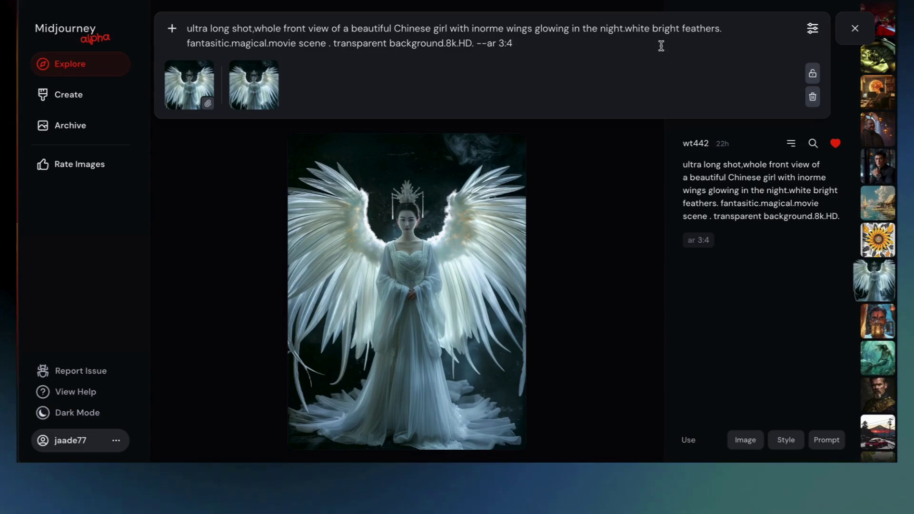
pyautogui.press('Return')
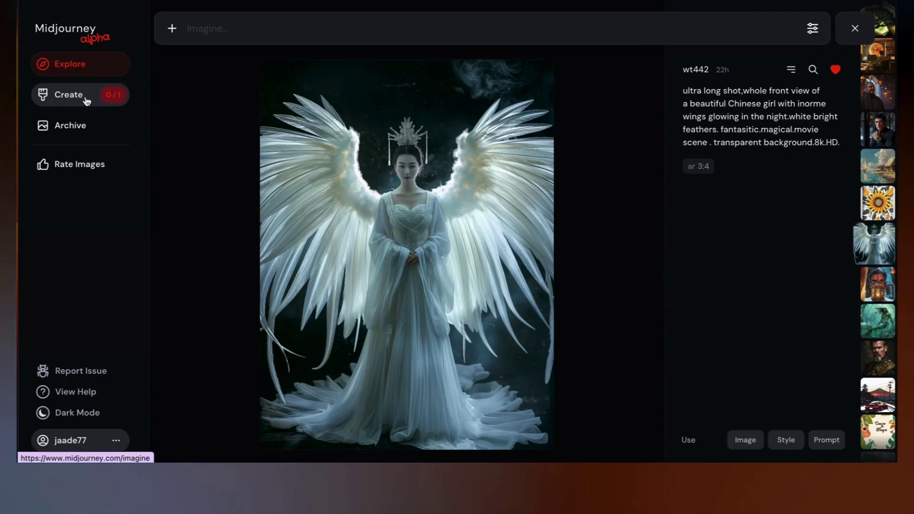
# Step: Open the new angel result under Create and step through two more variants before closing it
pyautogui.click(76, 98)
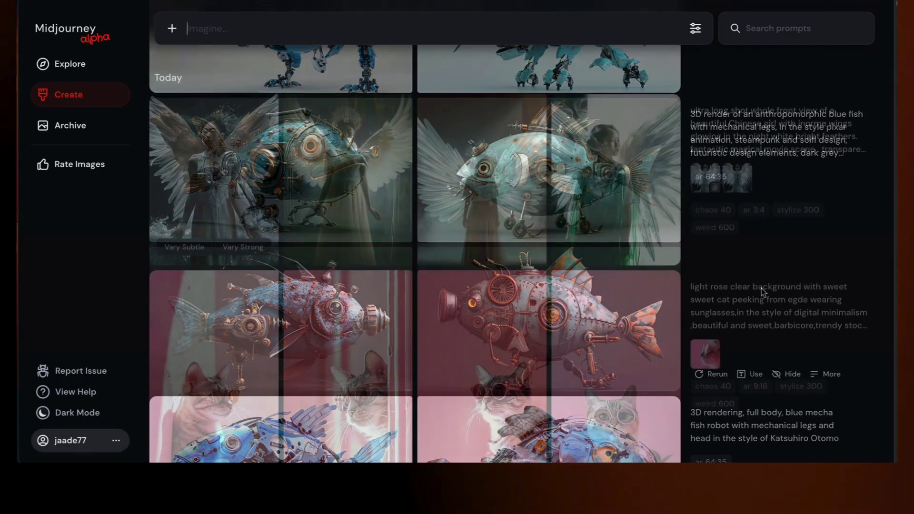
pyautogui.click(222, 169)
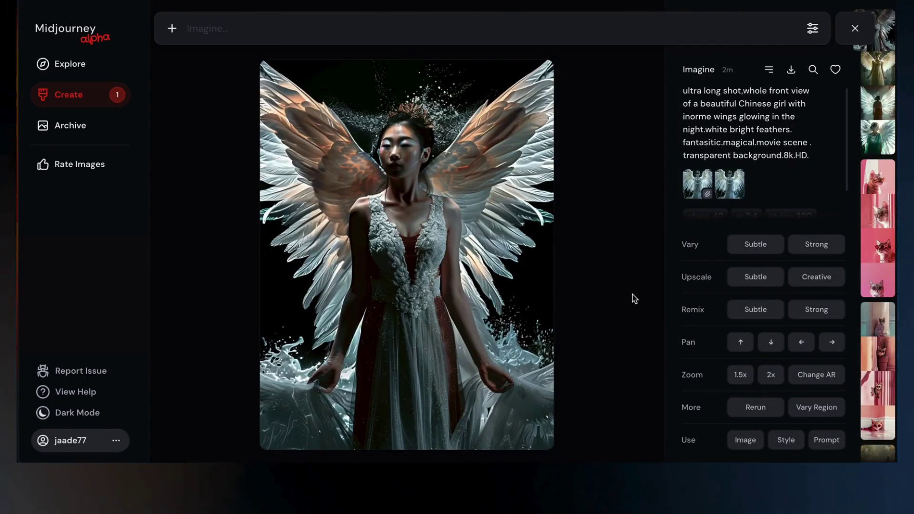
pyautogui.press('Right')
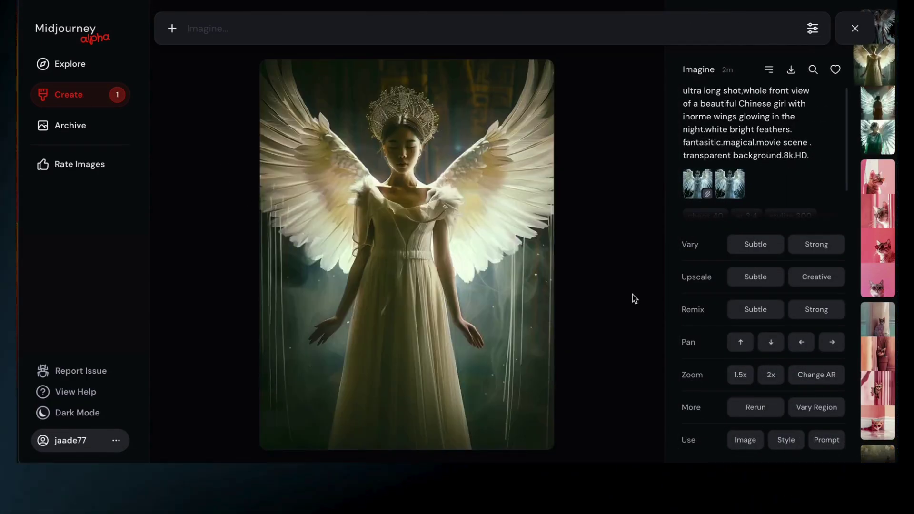
pyautogui.press('Right')
pyautogui.press('Right')
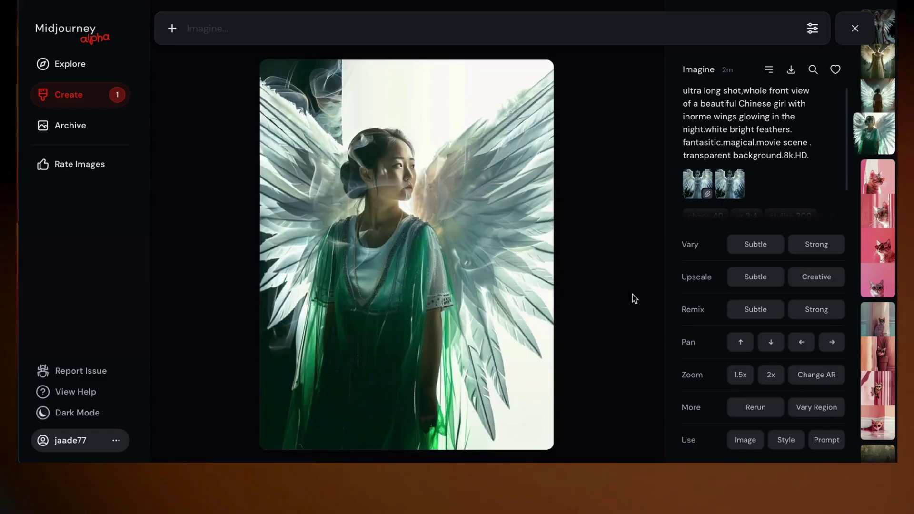
pyautogui.click(855, 29)
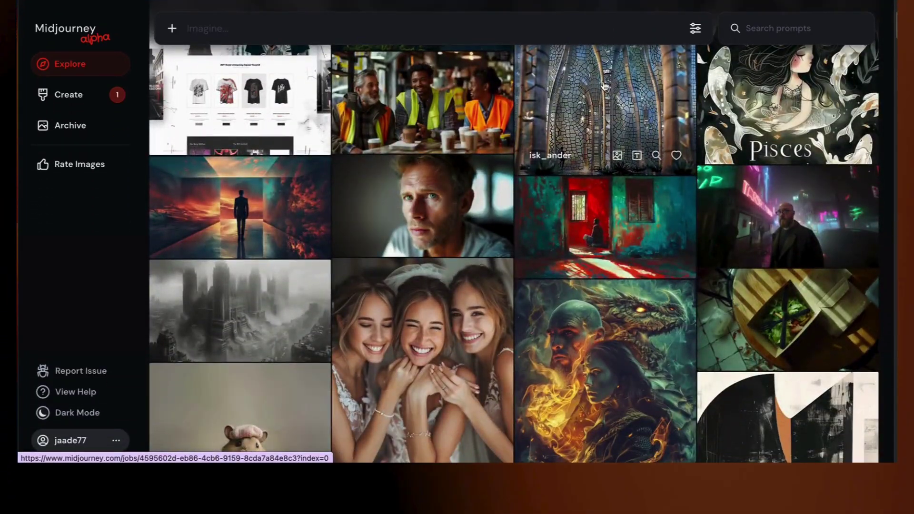
# Step: Like the glass facade image and the red-and-teal Kerala scene image
pyautogui.click(605, 86)
pyautogui.click(835, 71)
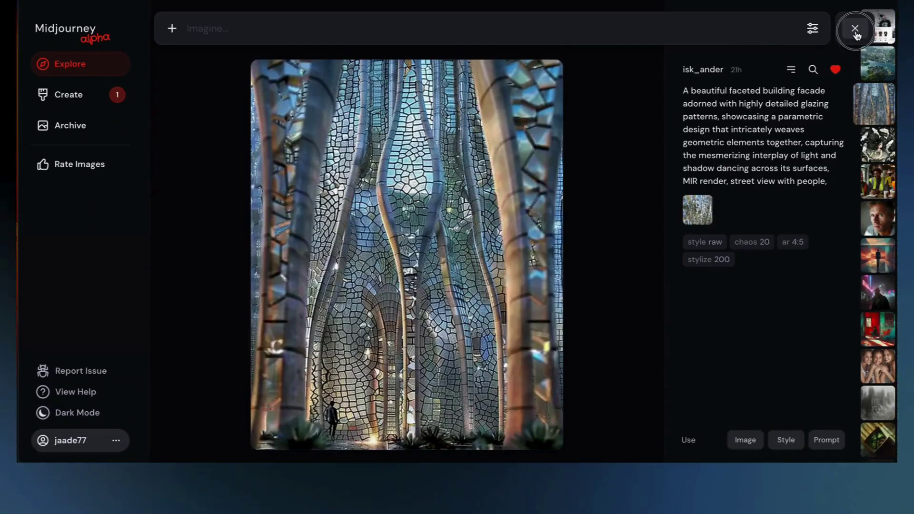
pyautogui.click(854, 28)
pyautogui.click(616, 229)
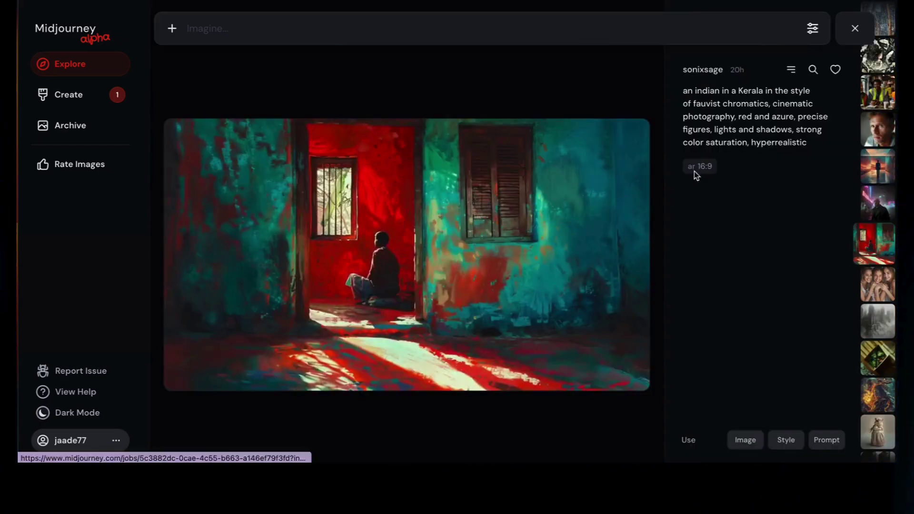
pyautogui.click(838, 70)
# Step: Browse the creator's images and like the red-turbaned man's portrait
pyautogui.click(709, 74)
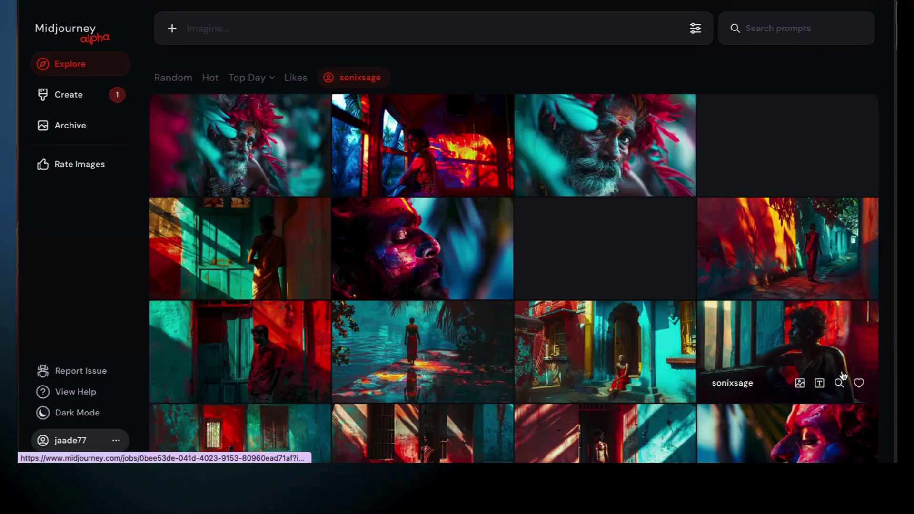
pyautogui.scroll(-7, 842, 376)
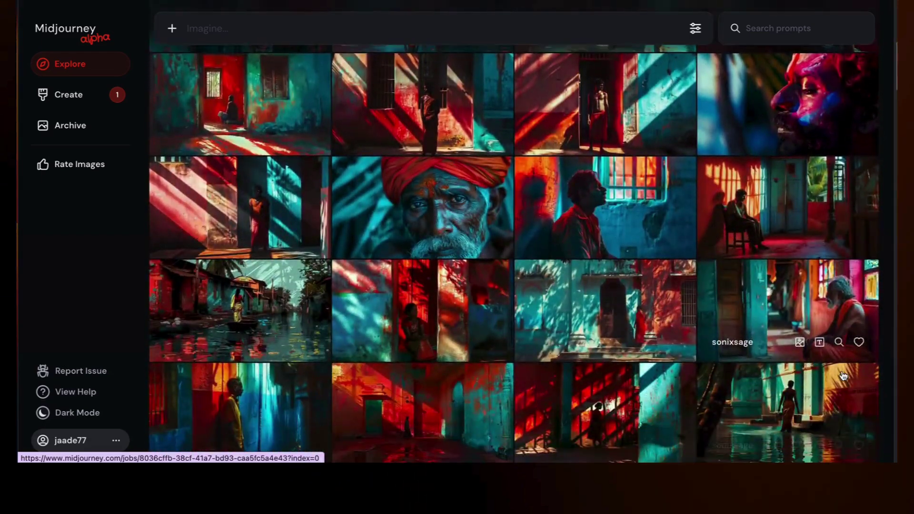
pyautogui.scroll(-2, 842, 376)
pyautogui.click(428, 105)
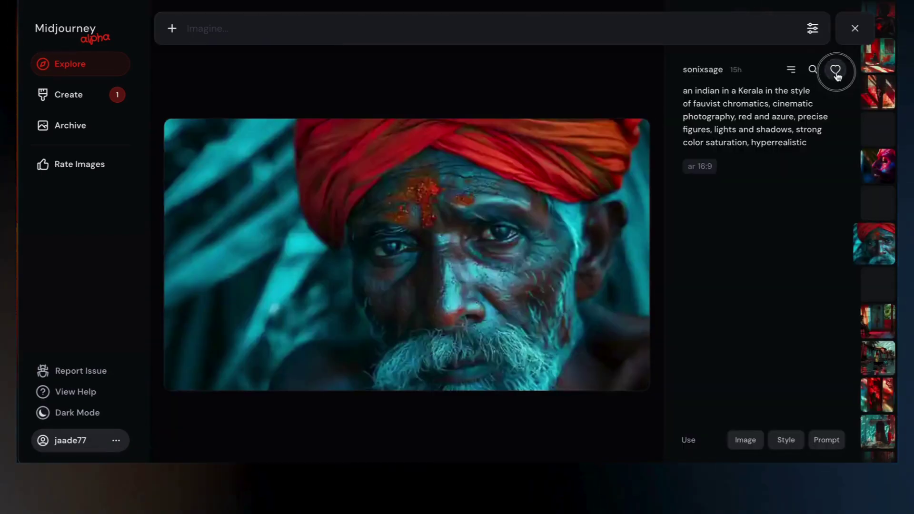
pyautogui.click(855, 29)
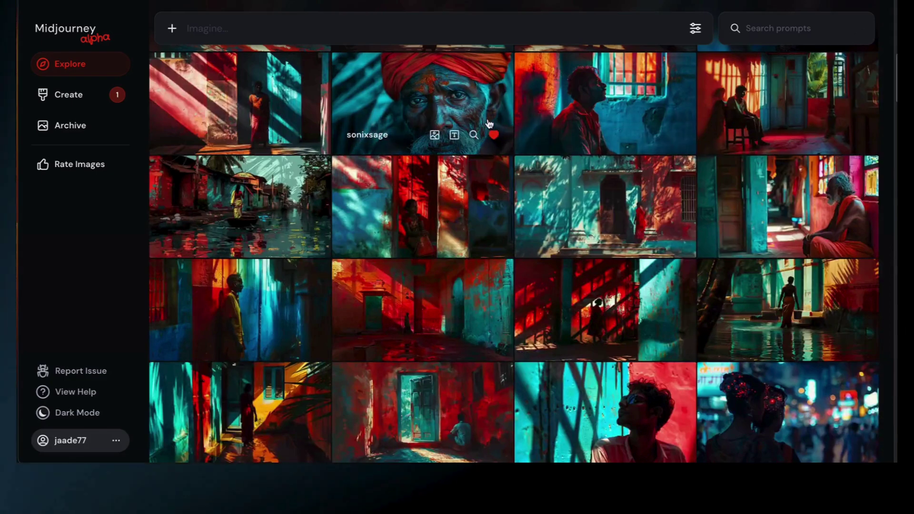
# Step: Check the liked-images collection, then go to the Rate Images page
pyautogui.scroll(9, 303, 72)
pyautogui.click(295, 79)
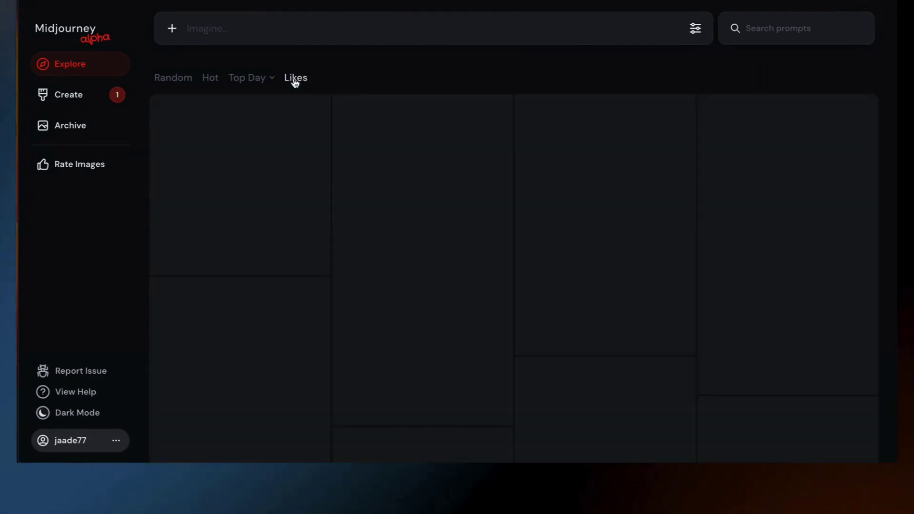
pyautogui.scroll(-4, 429, 290)
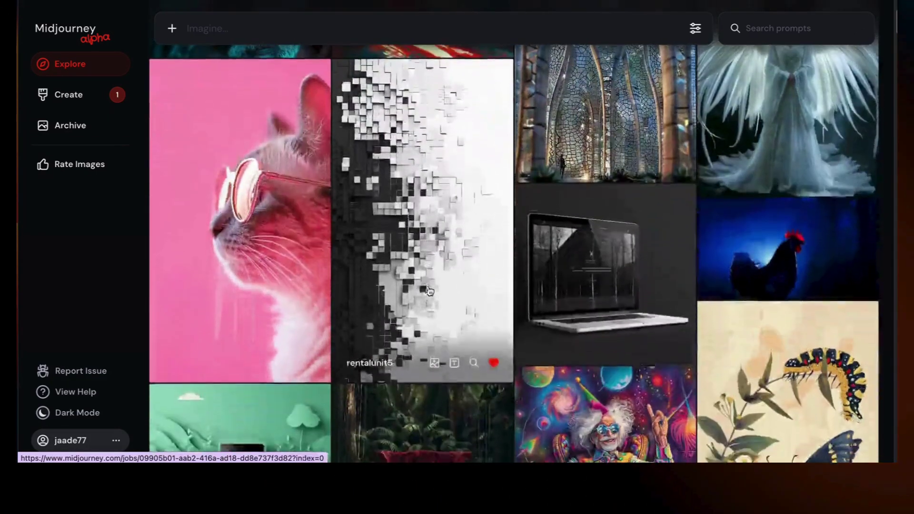
pyautogui.click(74, 174)
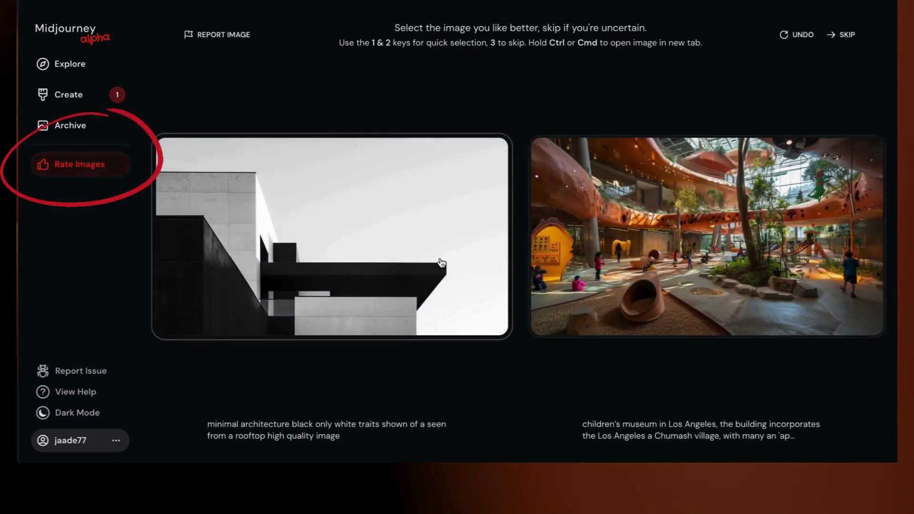
# Step: Pick the architecture, eagle, blackcurrants, right helicopter bunk bed, Grand Canyon hiker and meditating-figure images
pyautogui.click(441, 263)
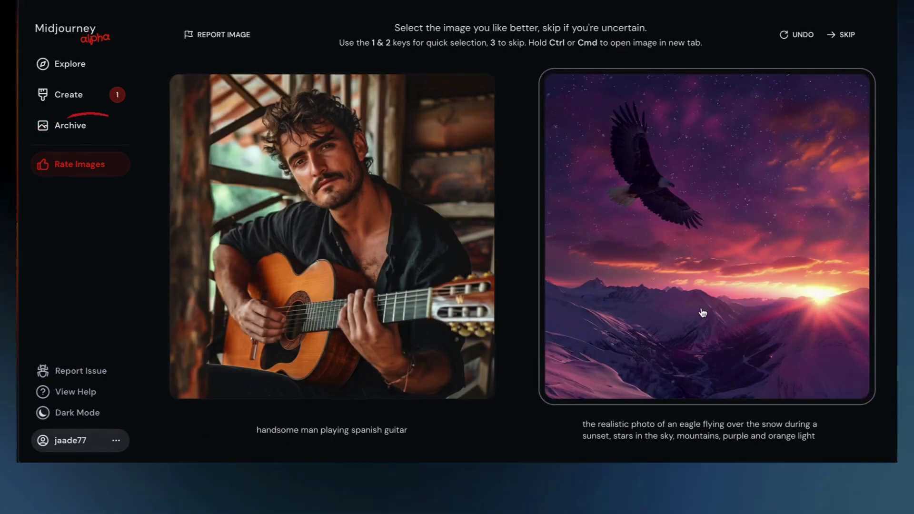
pyautogui.click(702, 312)
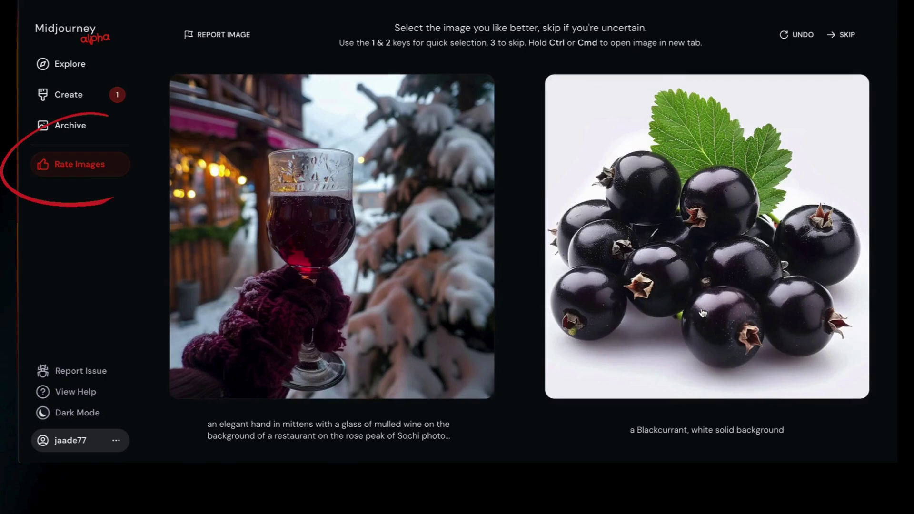
pyautogui.click(703, 312)
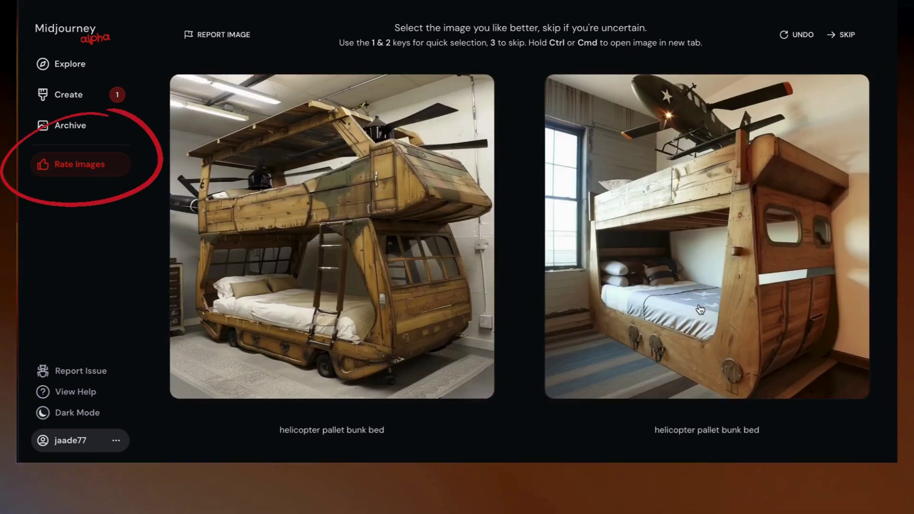
pyautogui.click(699, 310)
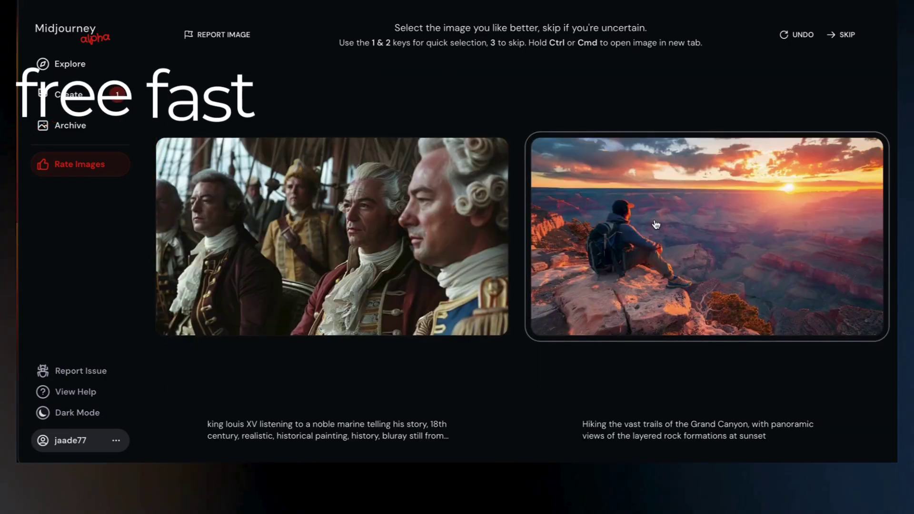
pyautogui.click(656, 224)
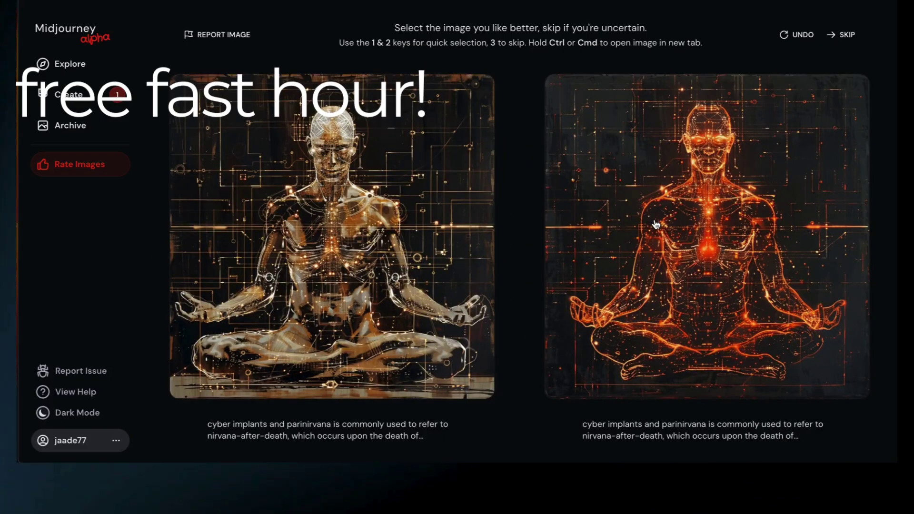
pyautogui.click(406, 272)
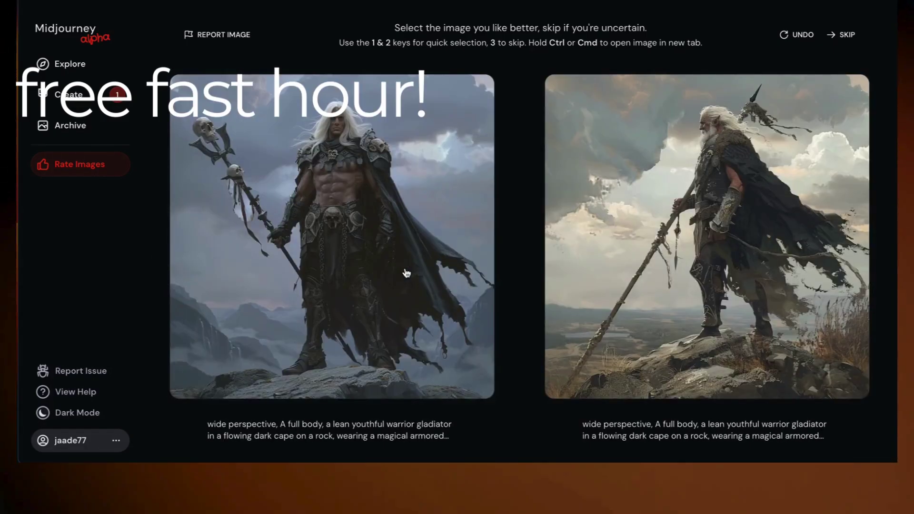